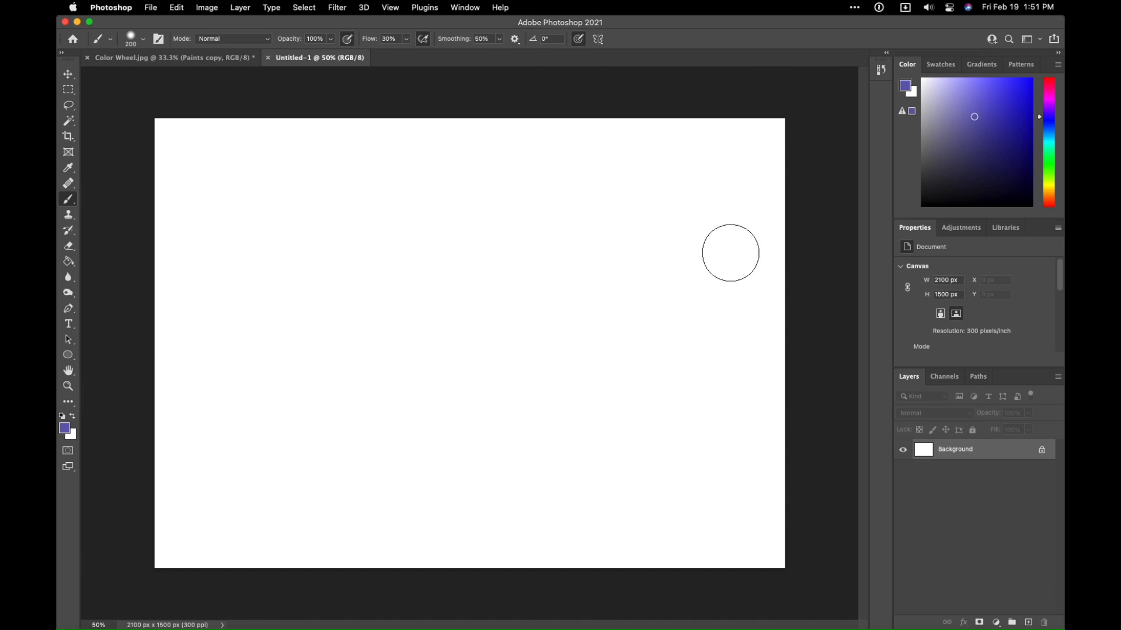
Step: Fill the canvas with a muted grey-blue foreground colour using the Paint Bucket
left_click_drag(1051, 128, 1049, 129)
left_click(960, 109)
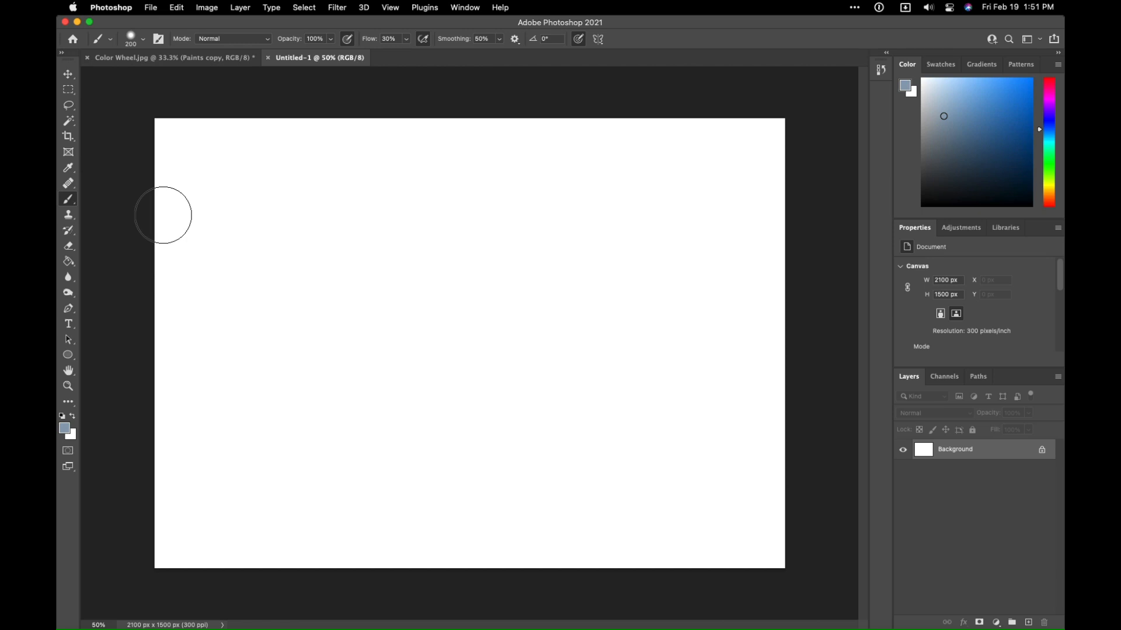
left_click(69, 263)
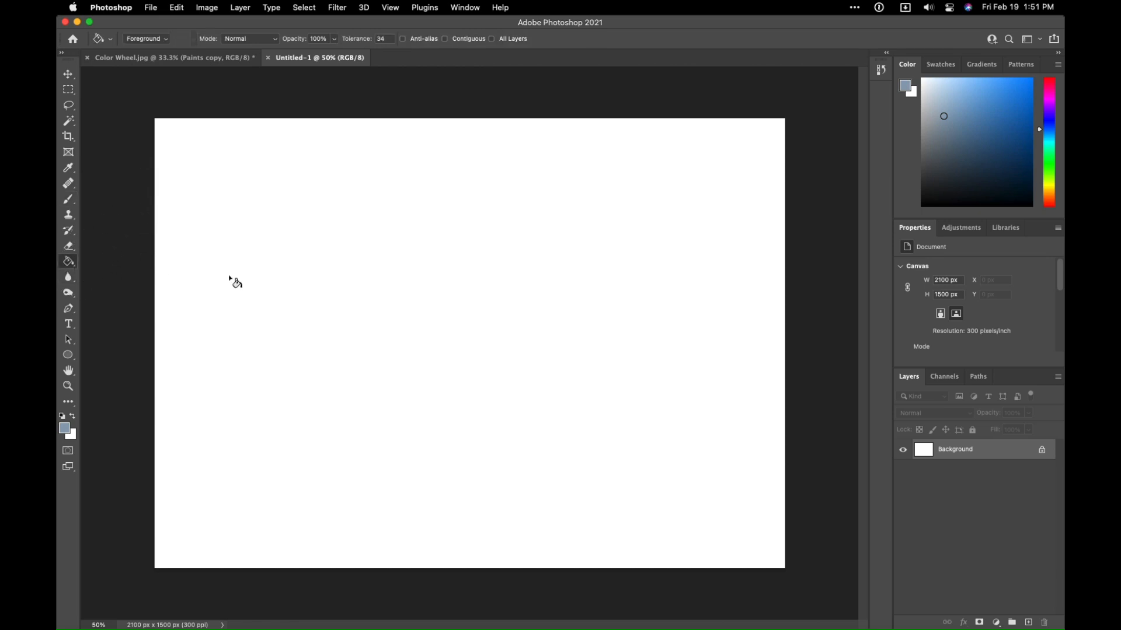
left_click(408, 309)
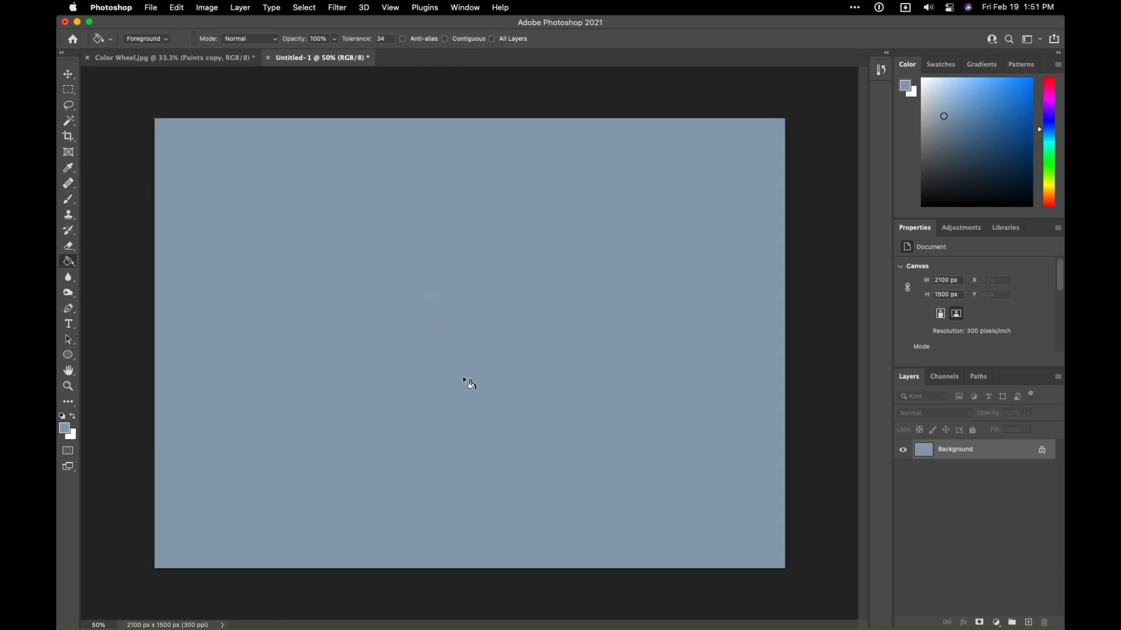
Step: Set up a hard-edged white brush 776 px wide and undo the test marks made on the background
left_click(77, 417)
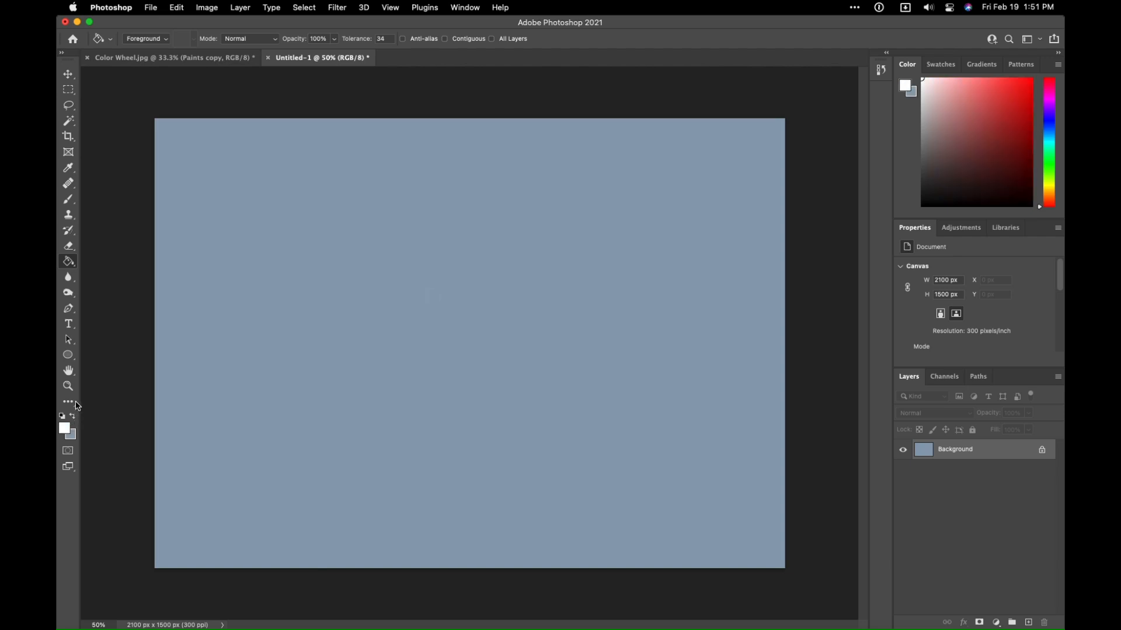
left_click(68, 199)
mouse_move(484, 308)
left_mouse_down()
mouse_move(482, 340)
mouse_move(464, 322)
mouse_move(409, 333)
left_mouse_up()
key("super+z")
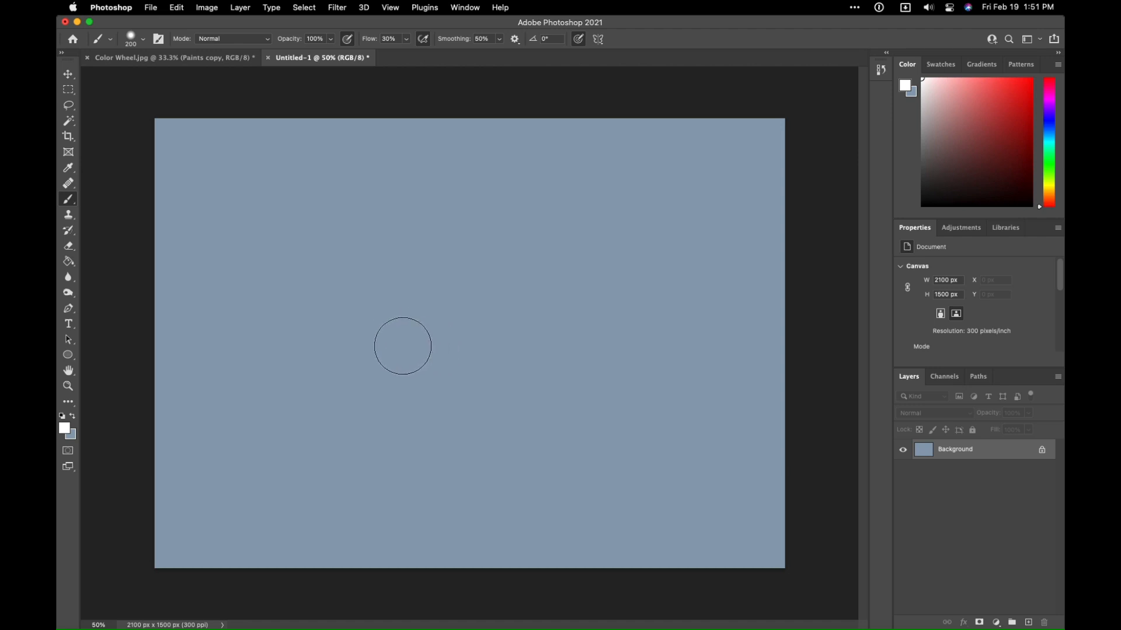
key("F8")
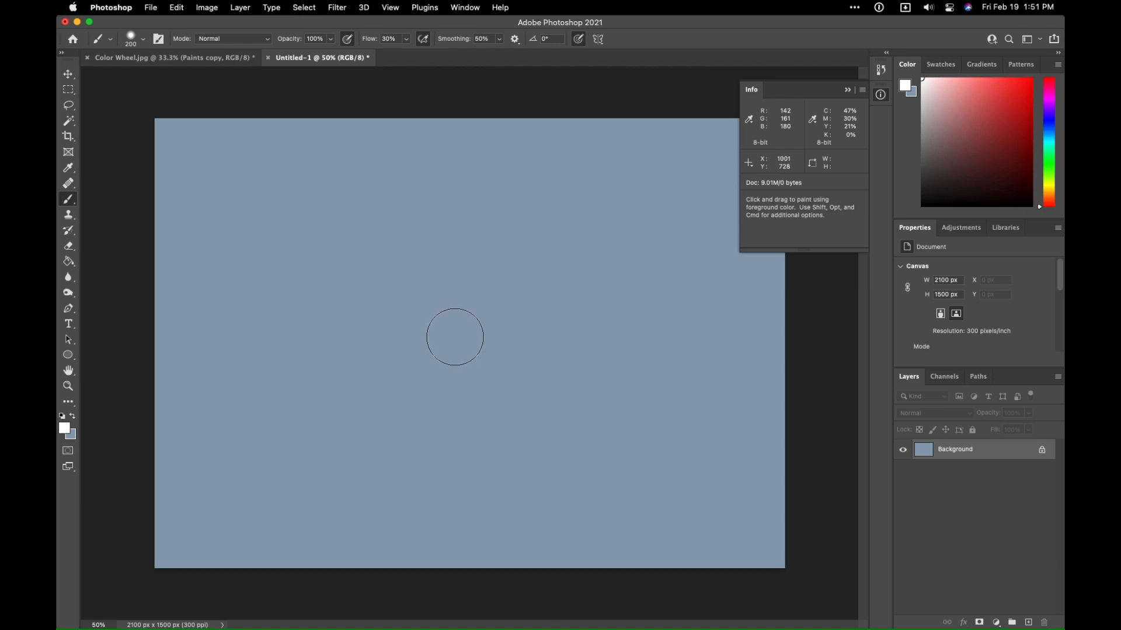
mouse_move(454, 337)
left_mouse_down()
mouse_move(332, 356)
mouse_move(484, 381)
mouse_move(440, 362)
mouse_move(343, 358)
mouse_move(415, 363)
mouse_move(419, 309)
mouse_move(436, 588)
left_mouse_up()
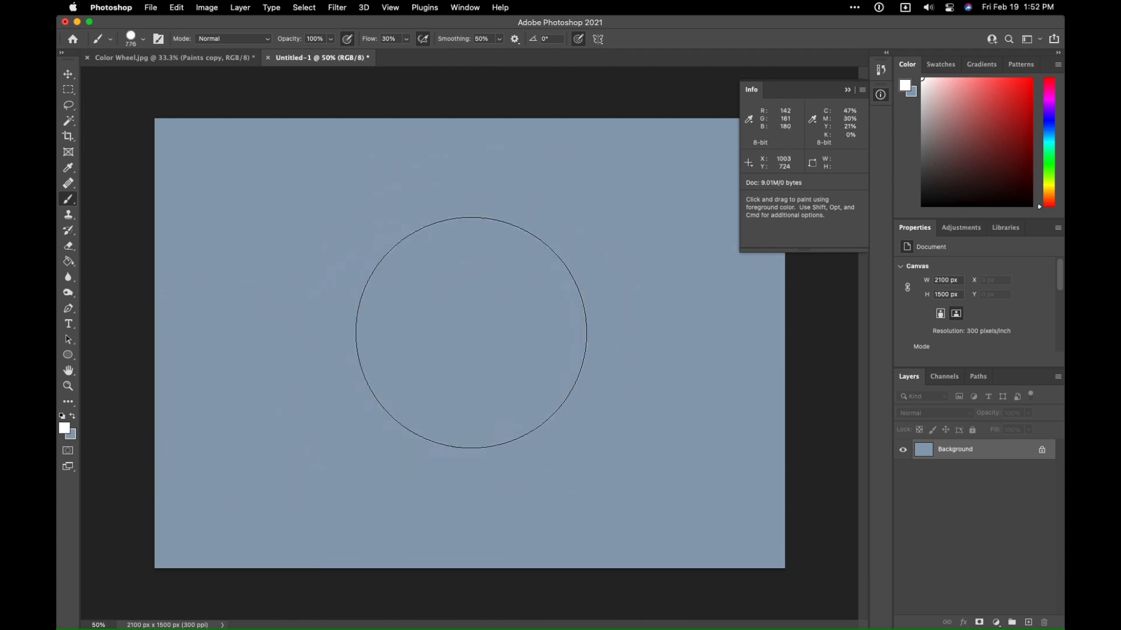
left_click_drag(524, 318, 520, 317)
key("super+z")
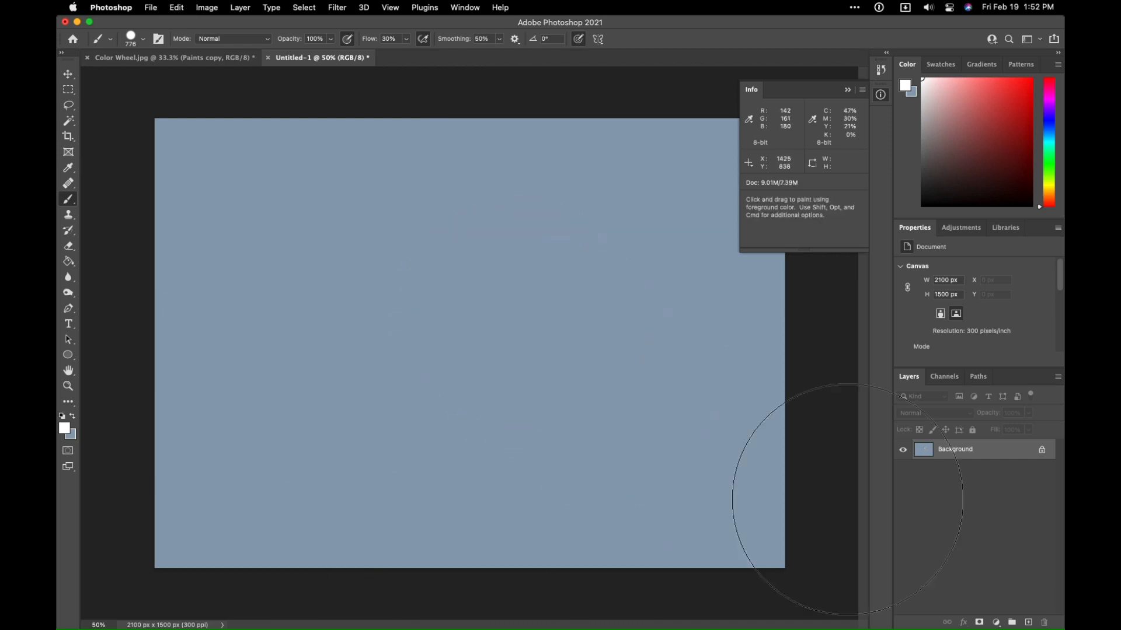
Step: Paint a solid white circle at the centre of a new layer named Ball, and restore the default black and white colours
left_click(1029, 622)
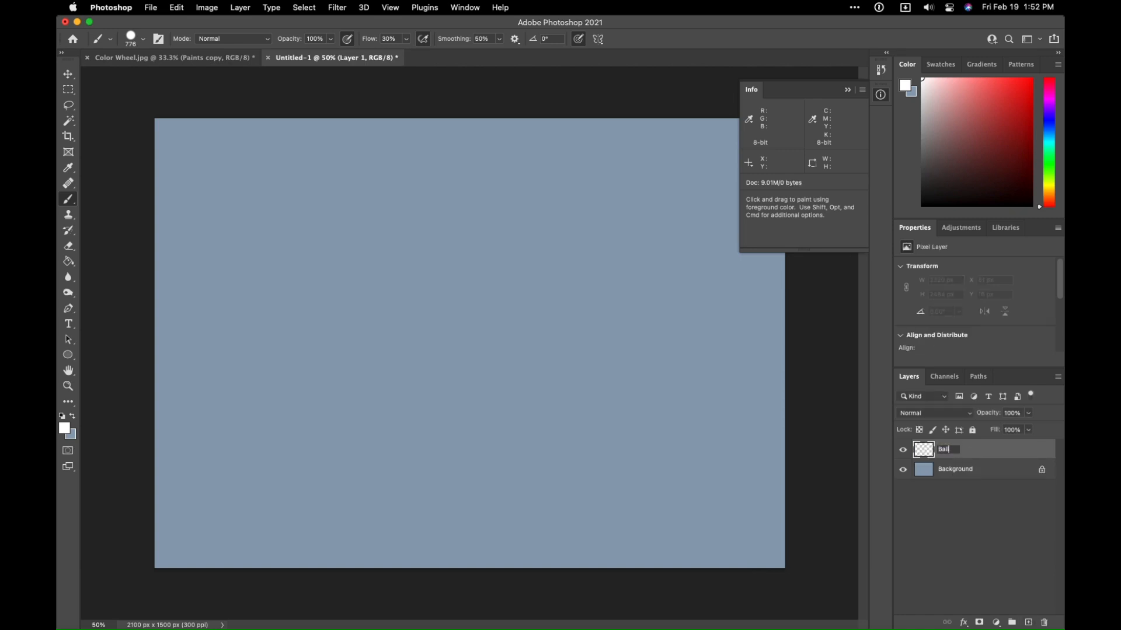
key("Return")
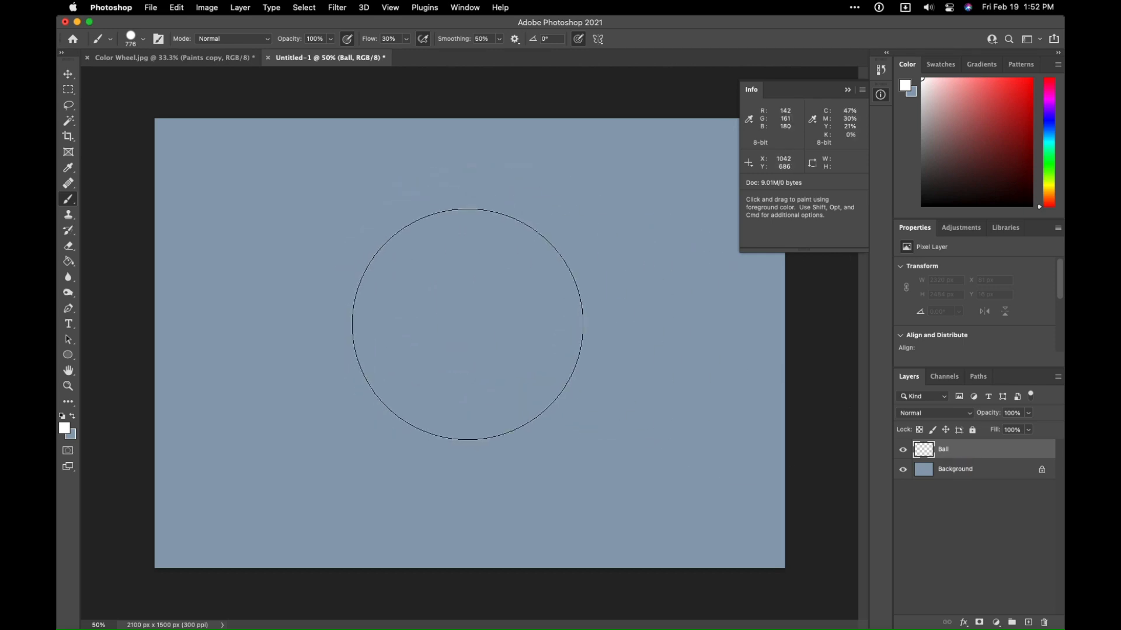
left_click_drag(467, 326, 467, 324)
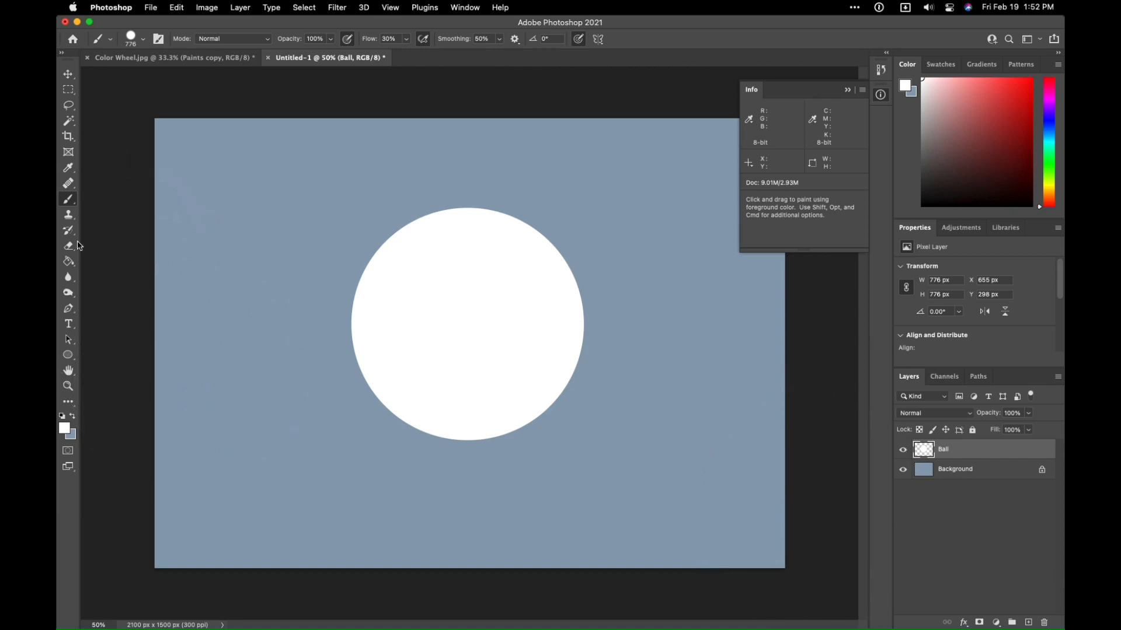
left_click(63, 417)
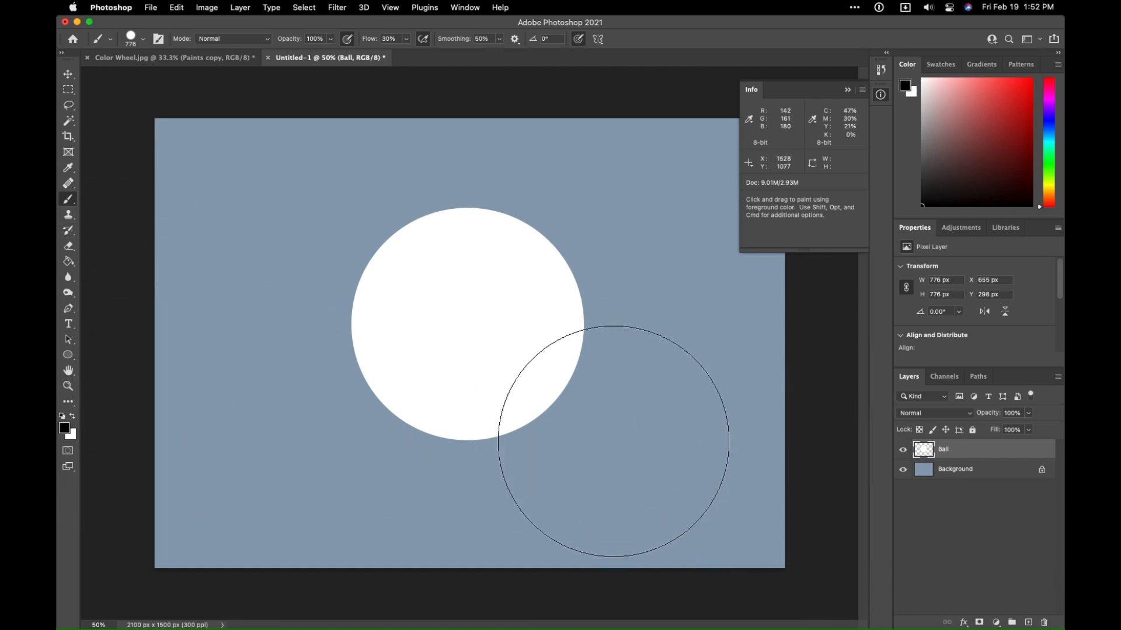
Step: Try shading the ball with overlapping black dabs and erasing part of the overspill, and undo these marks
left_click(630, 354)
left_click(596, 399)
left_click(546, 431)
left_click(490, 447)
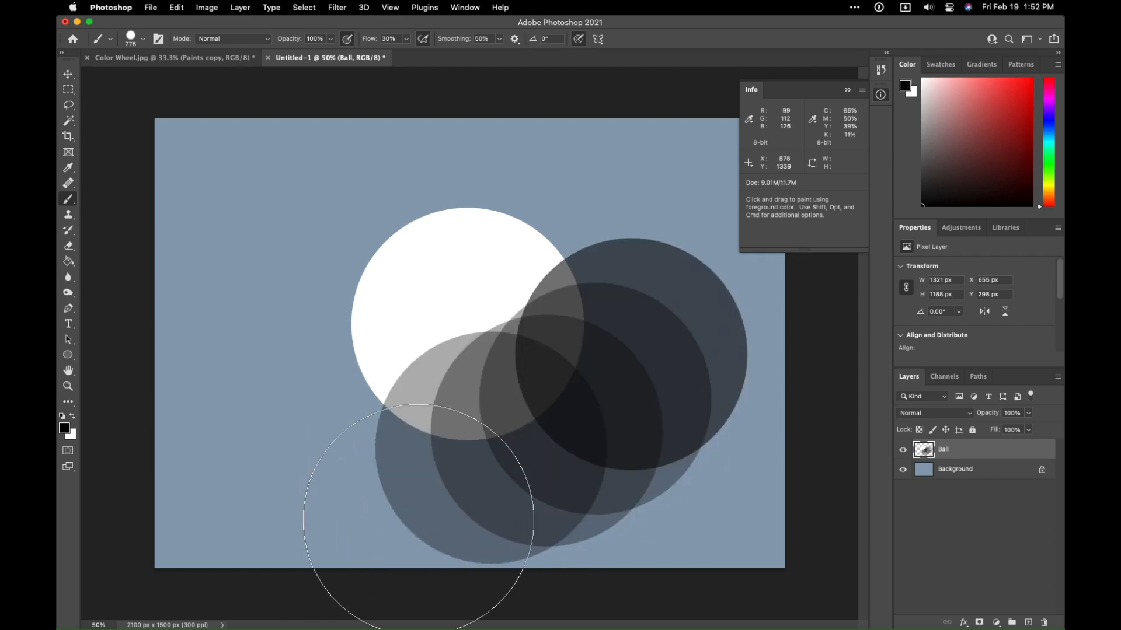
key("e")
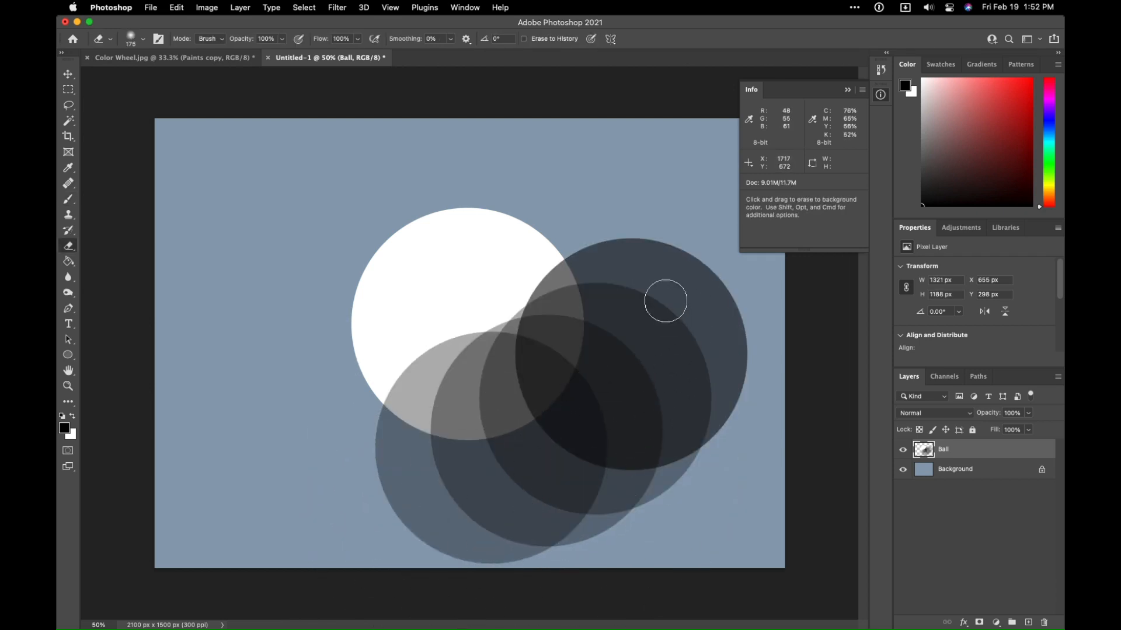
mouse_move(600, 242)
left_mouse_down()
mouse_move(610, 336)
mouse_move(543, 450)
left_mouse_up()
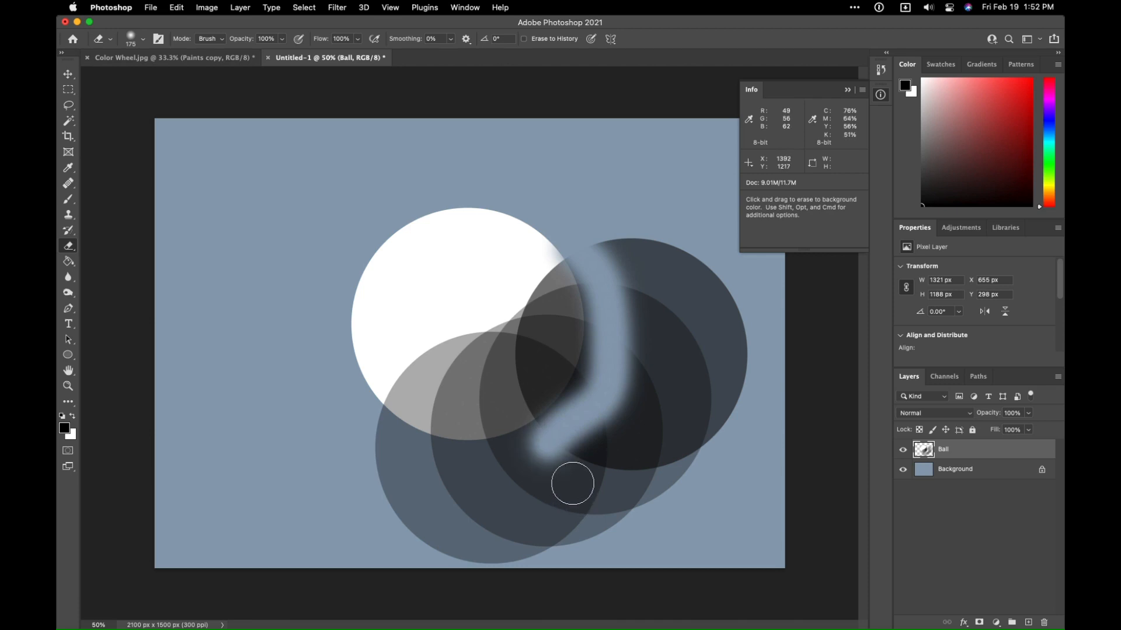
key("super+z")
key("super+z")
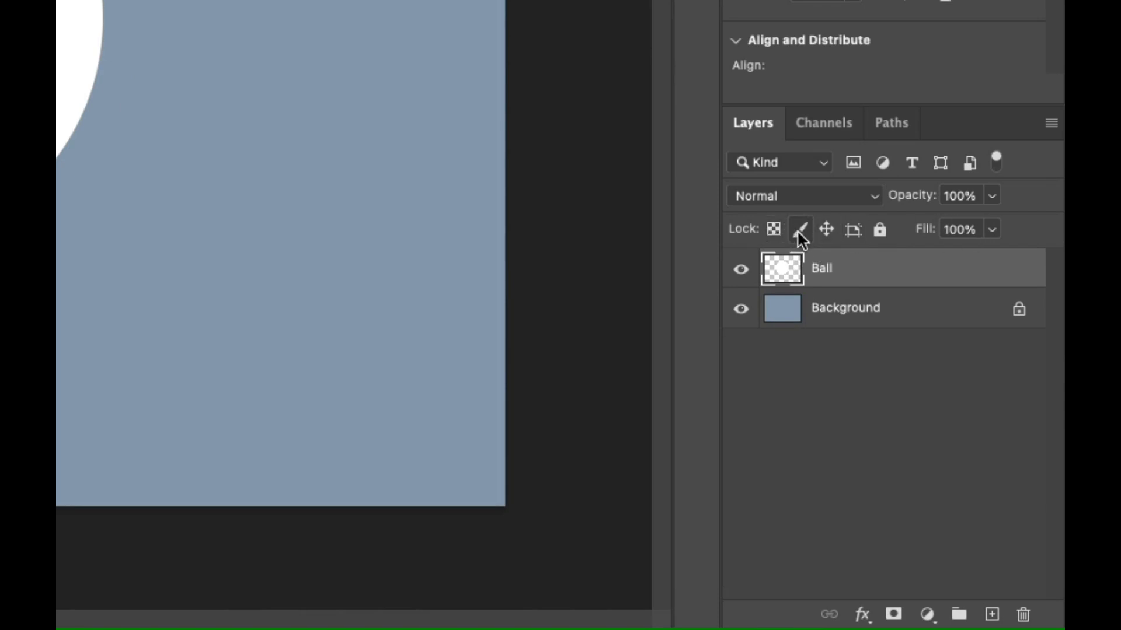
Step: Lock the transparent pixels of the Ball layer, hiding and reshowing the background to check the transparent area
left_click(772, 231)
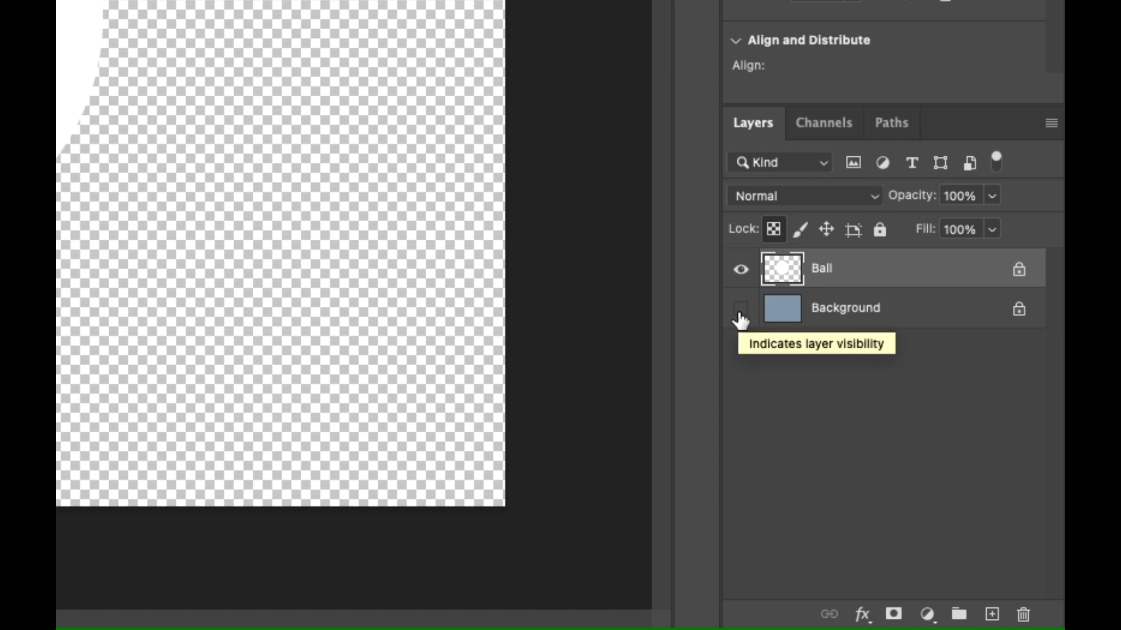
left_click(740, 313)
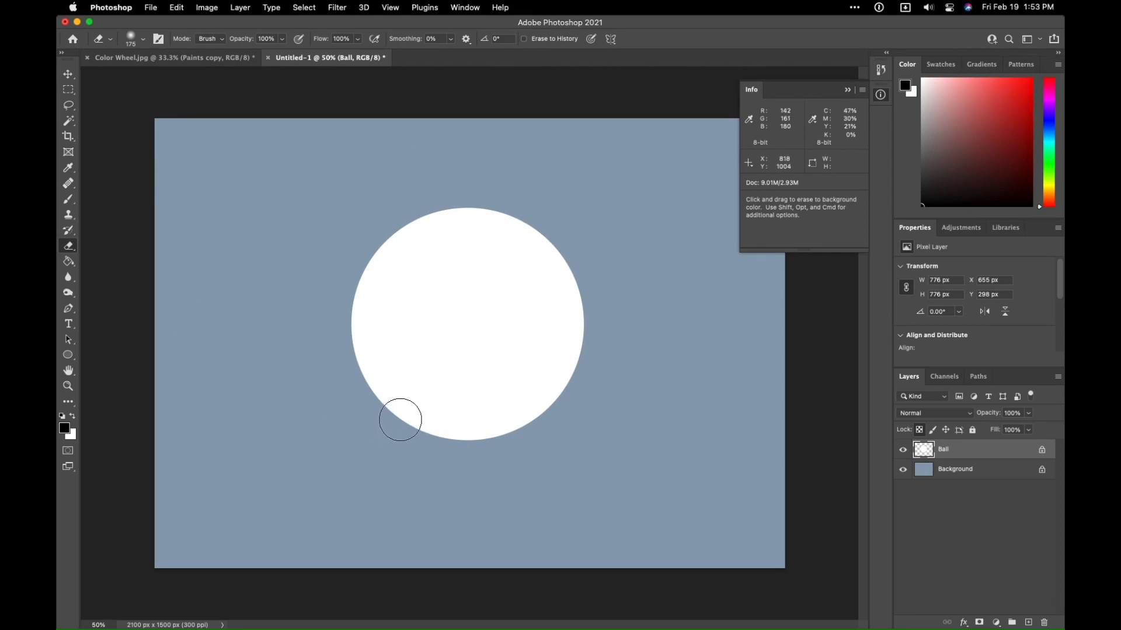
Step: Try large black brush dabs across the ball's lower half, toggle the background's visibility, and undo the dabs
key("b")
mouse_move(390, 426)
left_mouse_down()
mouse_move(560, 420)
mouse_move(595, 380)
left_mouse_up()
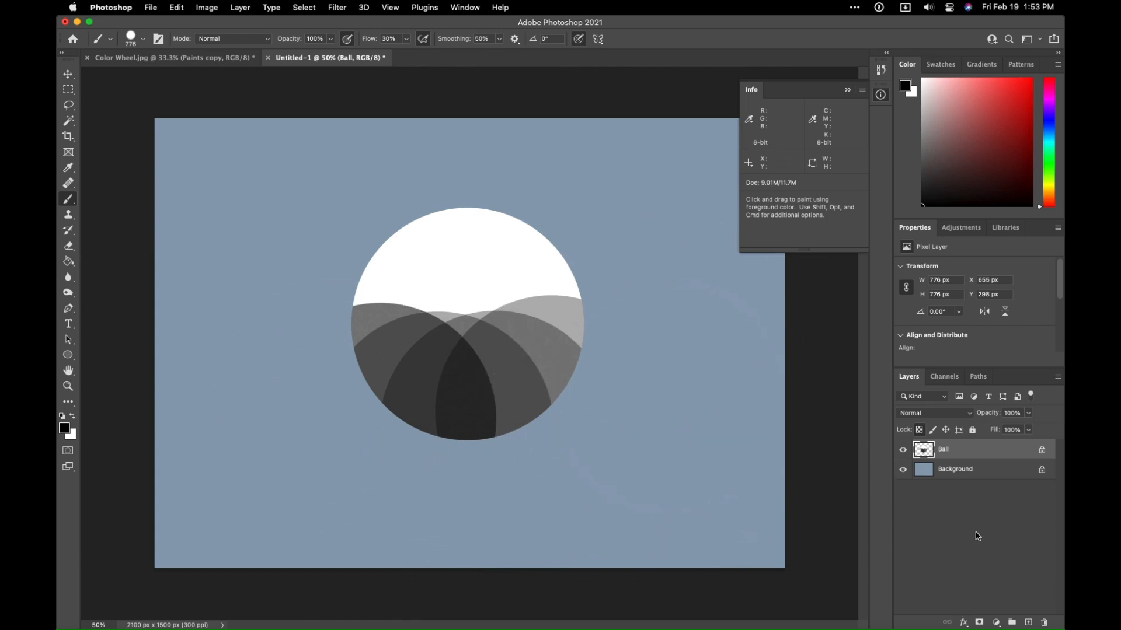
left_click(904, 470)
left_click(904, 470)
left_click(904, 470)
left_click(904, 470)
key("super+z")
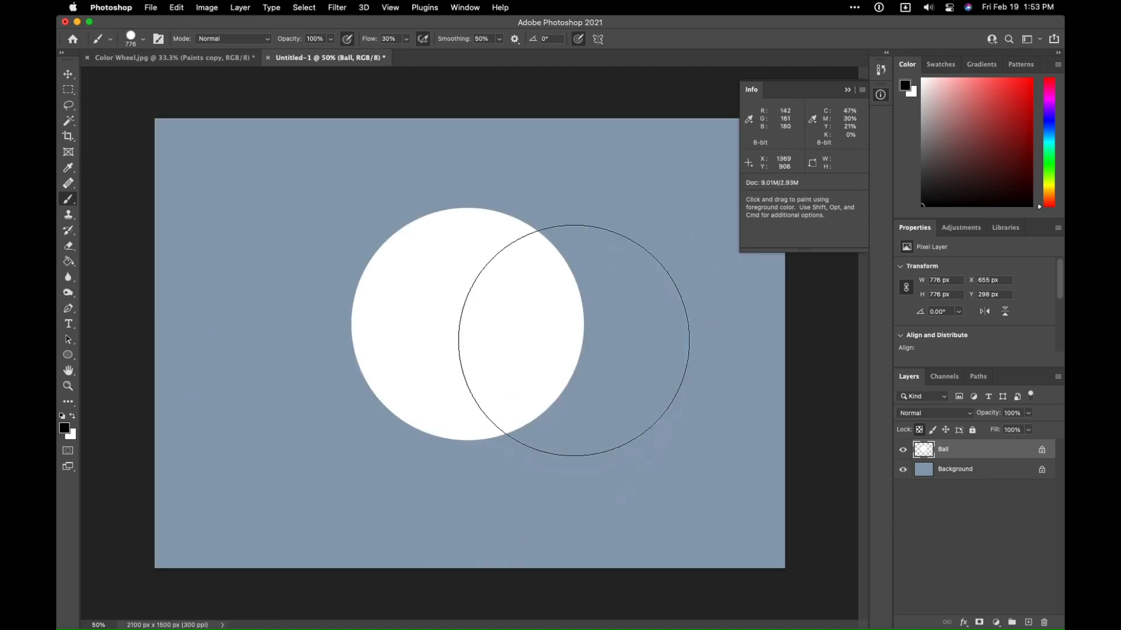
Step: Lower the brush opacity to 15%, test it on the ball's lower right, and undo the test mark
left_click(330, 39)
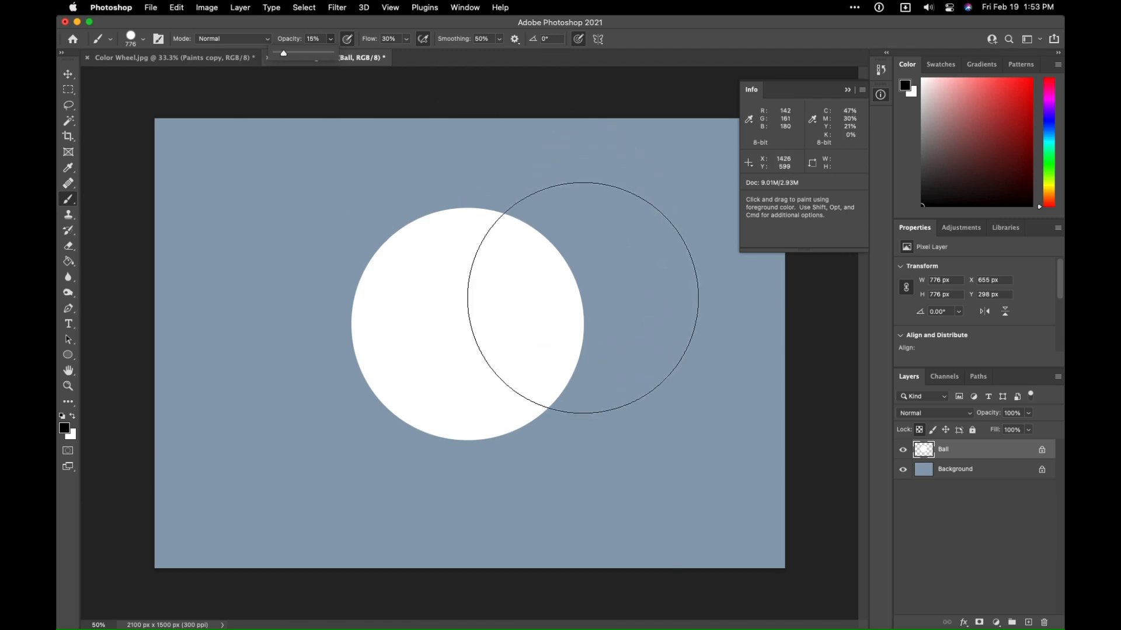
key("alt")
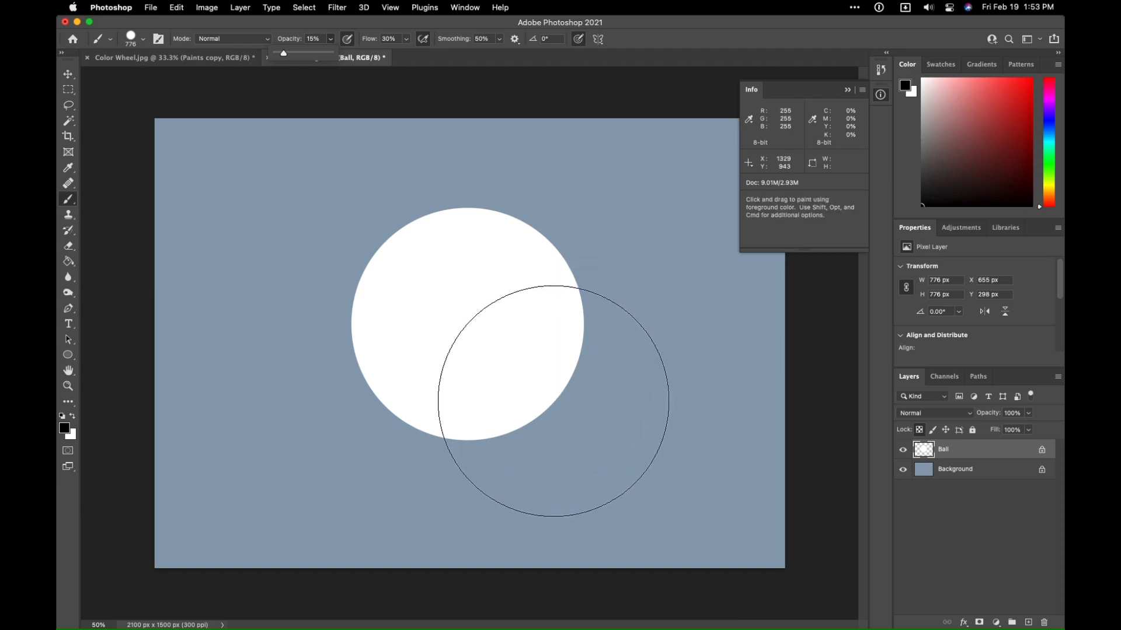
left_click_drag(554, 401, 548, 362)
key("super+z")
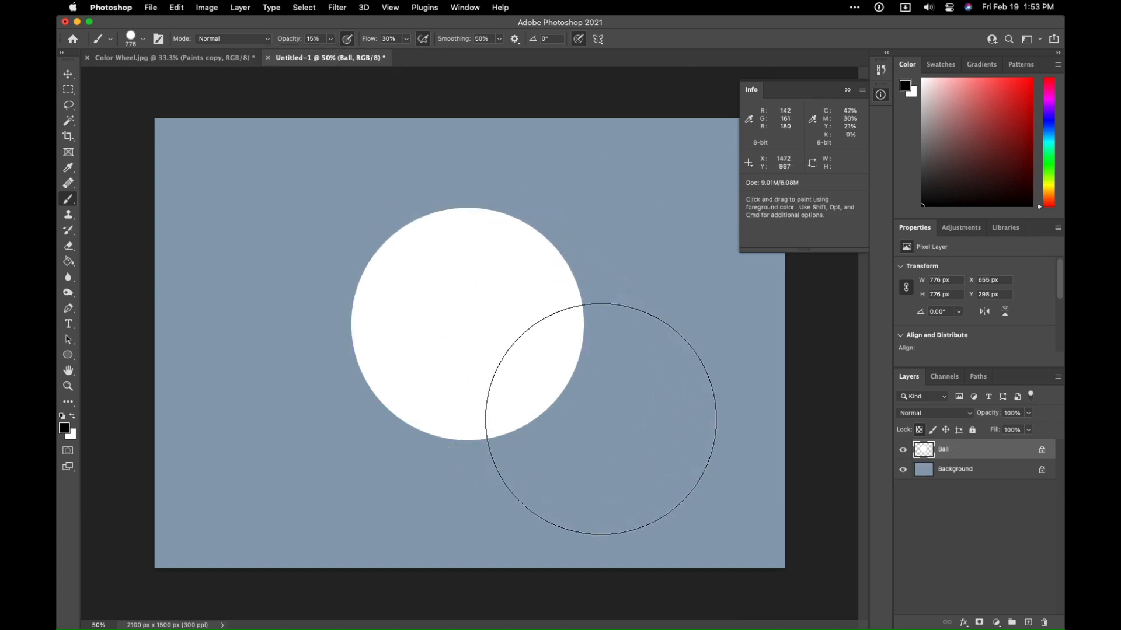
Step: Shade the ball's lower and right sides in black with a soft 639 px brush at 28% hardness, keeping a highlight near the upper left
key("alt")
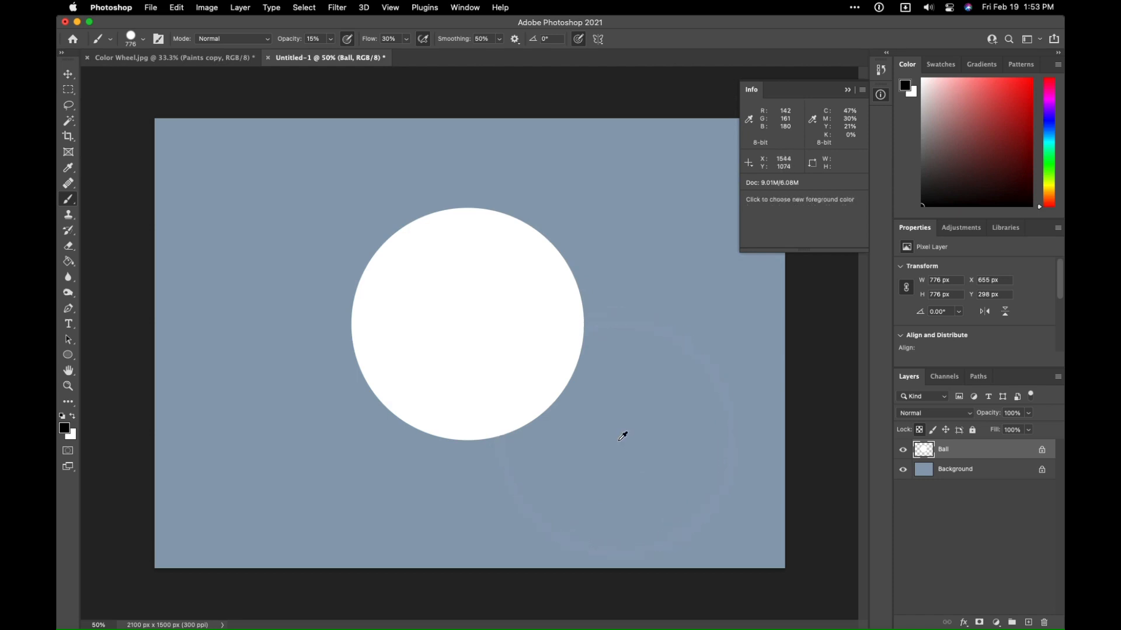
mouse_move(615, 440)
left_mouse_down()
mouse_move(613, 409)
mouse_move(521, 440)
mouse_move(584, 445)
mouse_move(576, 467)
mouse_move(572, 389)
left_mouse_up()
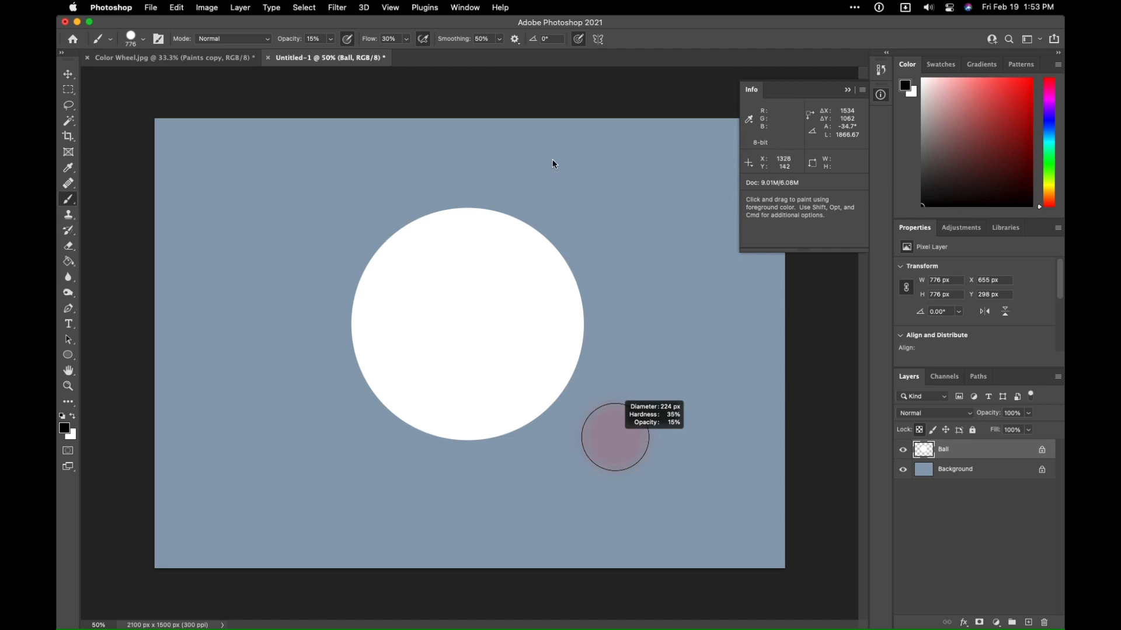
left_click_drag(553, 164, 615, 185)
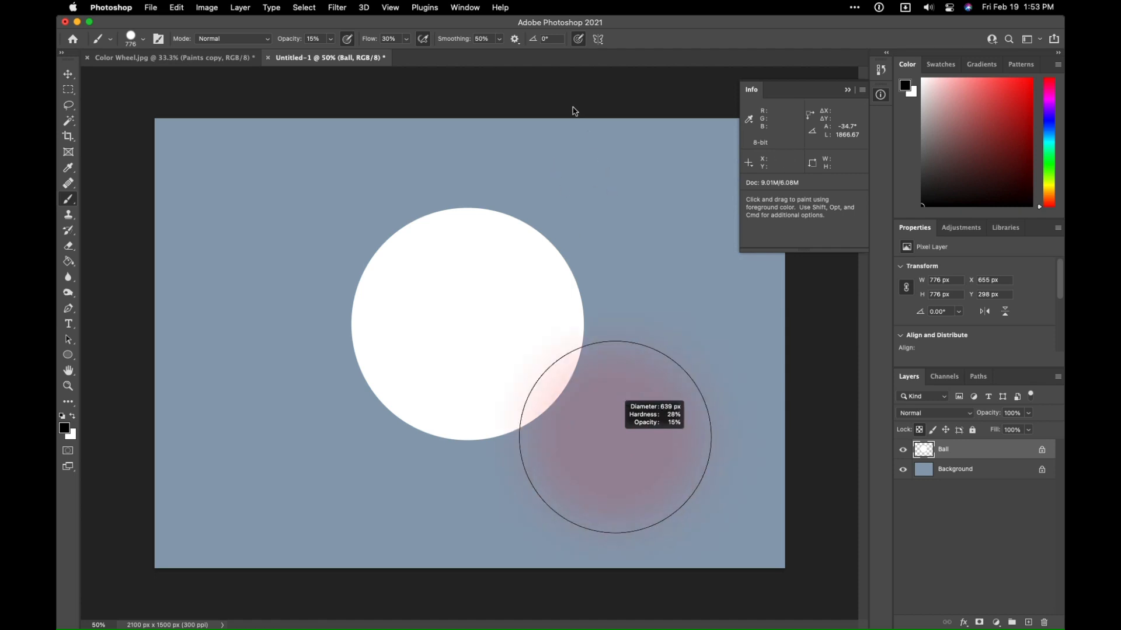
left_click_drag(615, 437, 615, 437)
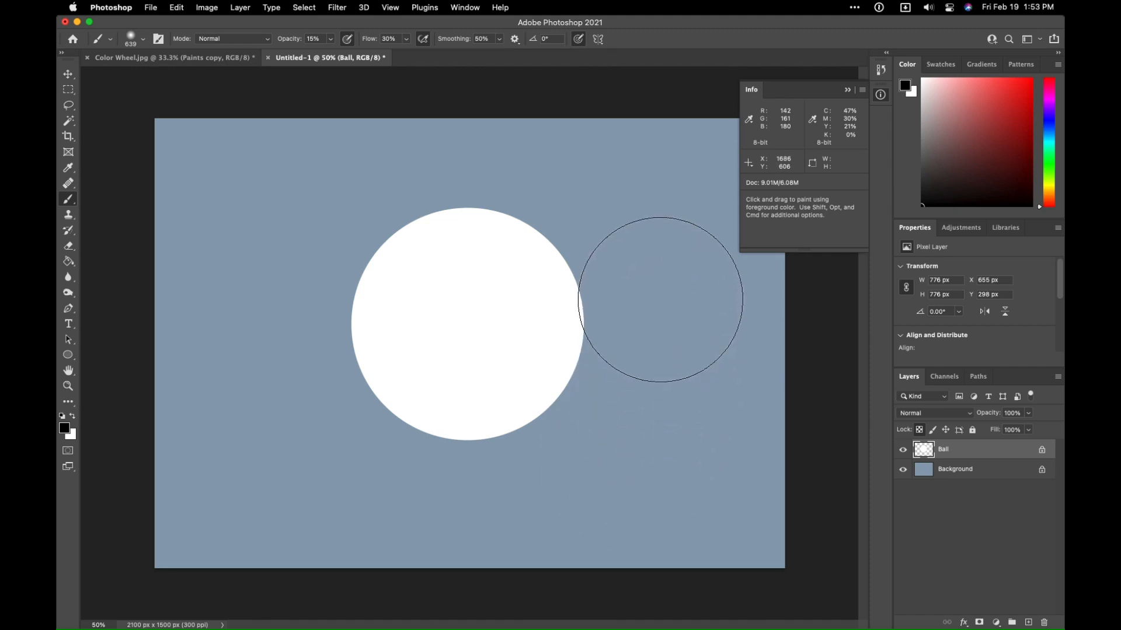
mouse_move(605, 233)
left_mouse_down()
mouse_move(631, 272)
mouse_move(593, 457)
mouse_move(447, 477)
mouse_move(537, 448)
mouse_move(376, 445)
mouse_move(520, 475)
mouse_move(448, 471)
mouse_move(316, 419)
mouse_move(486, 475)
mouse_move(567, 426)
mouse_move(560, 250)
mouse_move(540, 237)
mouse_move(529, 381)
mouse_move(357, 331)
mouse_move(390, 420)
mouse_move(440, 468)
mouse_move(469, 475)
mouse_move(557, 365)
mouse_move(556, 315)
mouse_move(592, 354)
mouse_move(424, 442)
mouse_move(345, 339)
mouse_move(522, 408)
mouse_move(564, 248)
mouse_move(587, 302)
mouse_move(424, 417)
mouse_move(378, 395)
mouse_move(395, 433)
mouse_move(277, 385)
mouse_move(304, 405)
mouse_move(575, 383)
mouse_move(602, 359)
mouse_move(597, 277)
mouse_move(575, 250)
mouse_move(602, 312)
mouse_move(592, 368)
mouse_move(498, 454)
mouse_move(372, 444)
mouse_move(568, 315)
mouse_move(602, 338)
mouse_move(604, 417)
mouse_move(354, 446)
mouse_move(560, 408)
mouse_move(342, 441)
mouse_move(379, 465)
mouse_move(621, 353)
mouse_move(570, 461)
mouse_move(303, 444)
mouse_move(509, 445)
mouse_move(693, 298)
mouse_move(310, 437)
mouse_move(458, 461)
mouse_move(654, 236)
mouse_move(639, 211)
left_mouse_up()
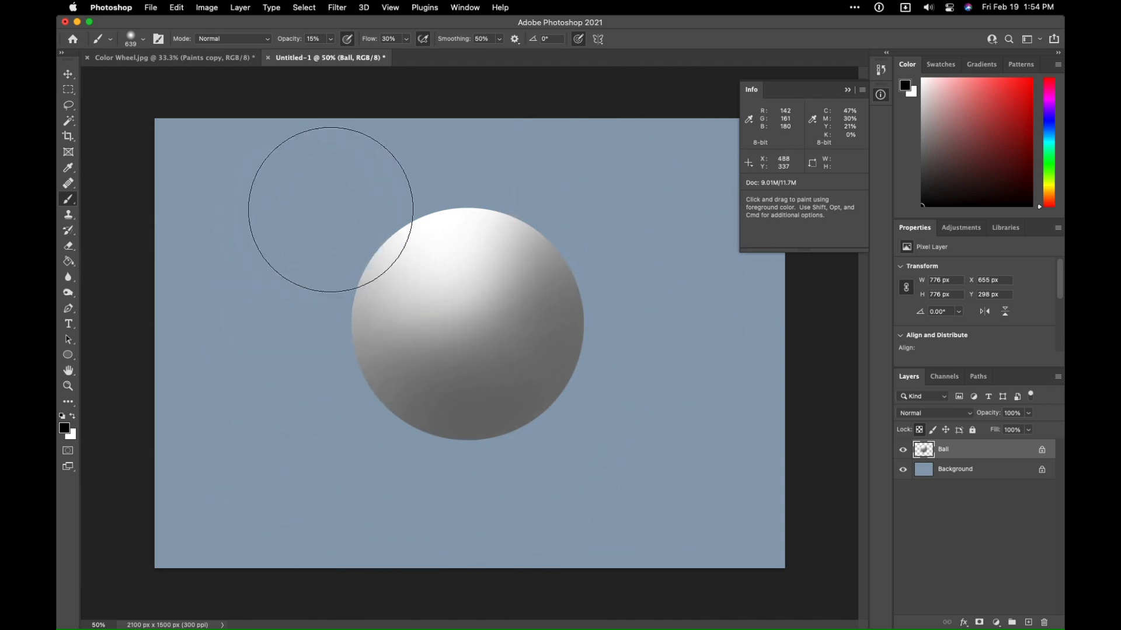
mouse_move(430, 413)
left_mouse_down()
mouse_move(463, 133)
mouse_move(362, 143)
mouse_move(555, 475)
mouse_move(261, 229)
mouse_move(362, 183)
left_mouse_up()
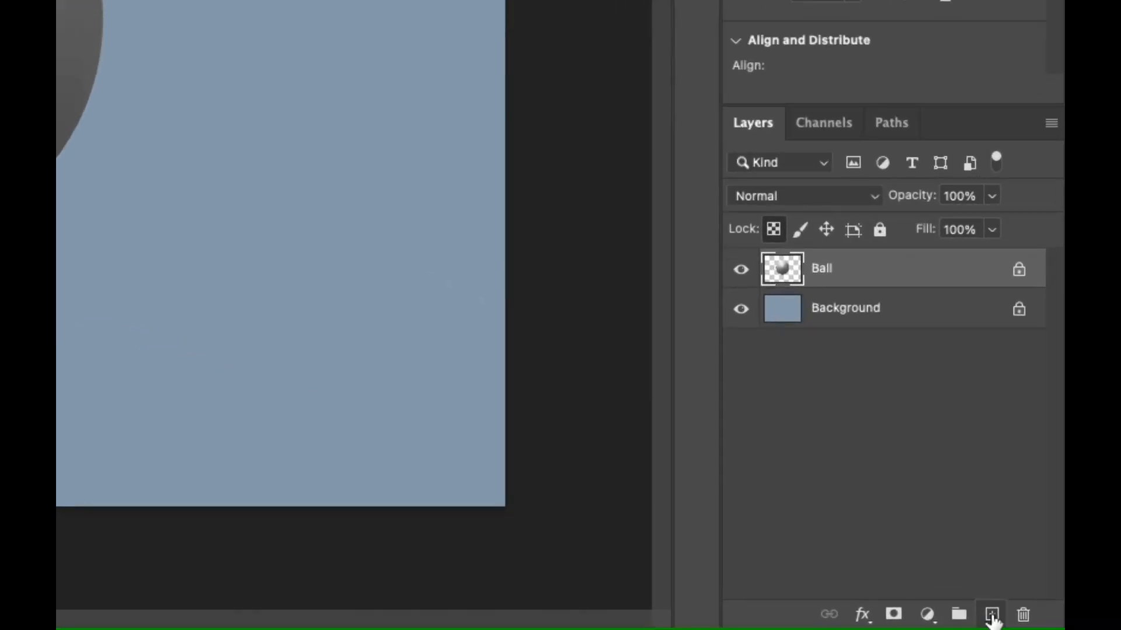
Step: Add a new layer named Shadow and place it between the Ball and Background layers
left_click(1029, 622)
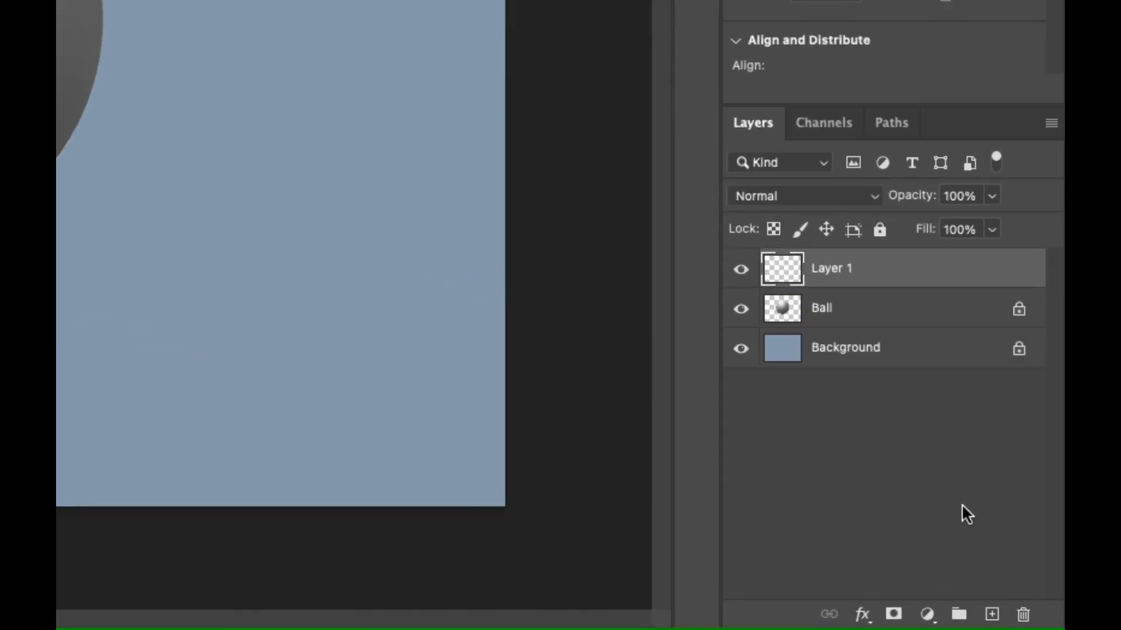
double_click(839, 268)
type("S")
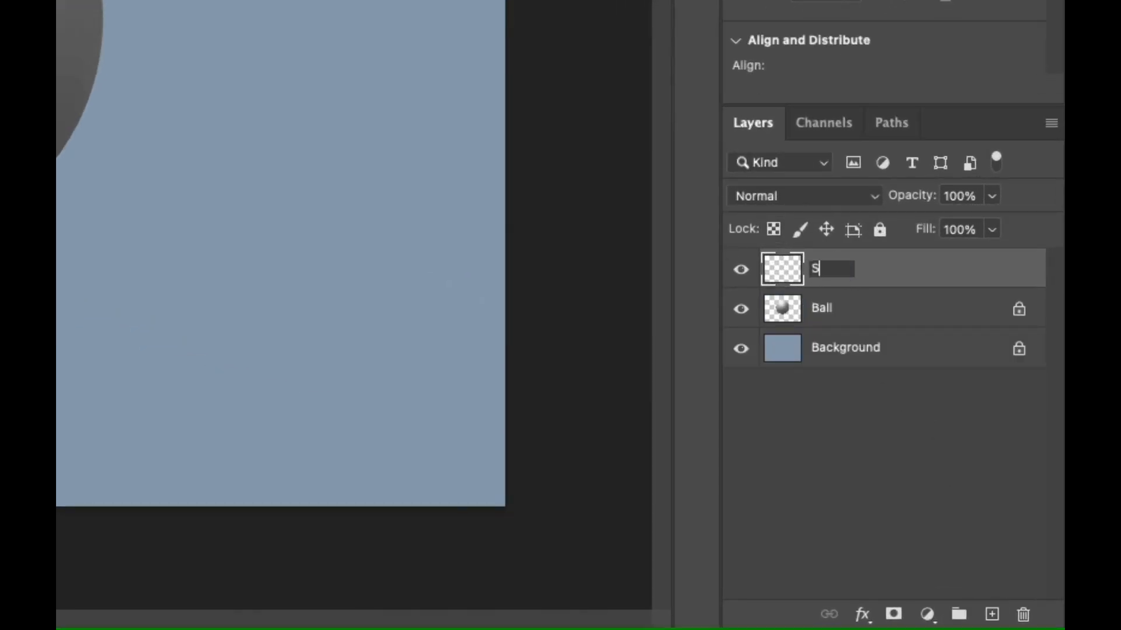
type("hadow")
key("Return")
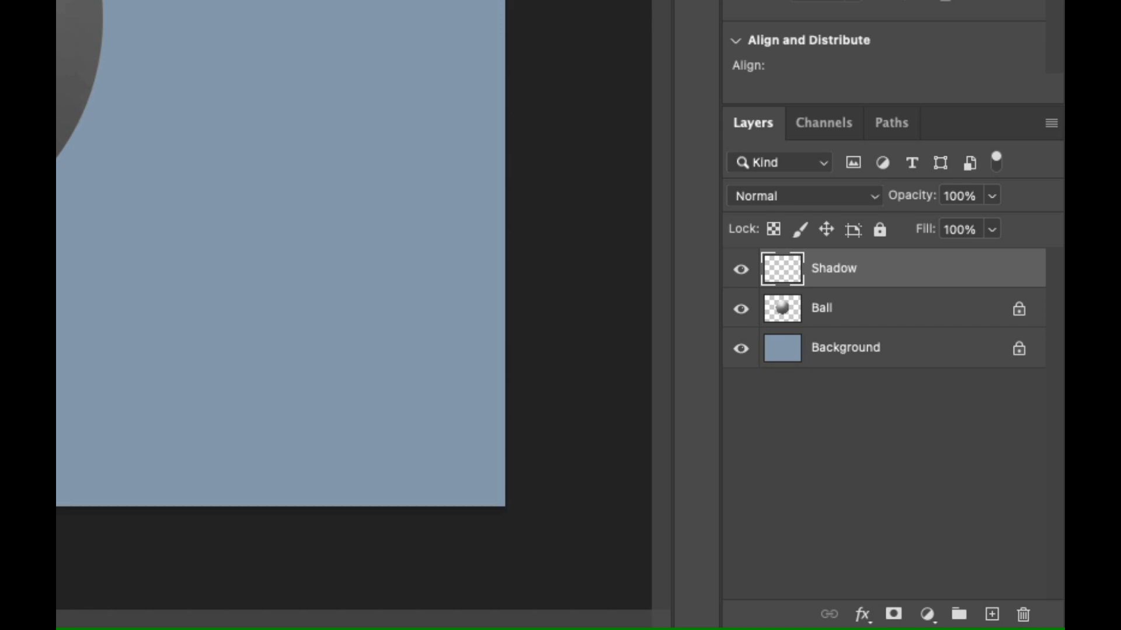
left_click_drag(813, 273, 811, 327)
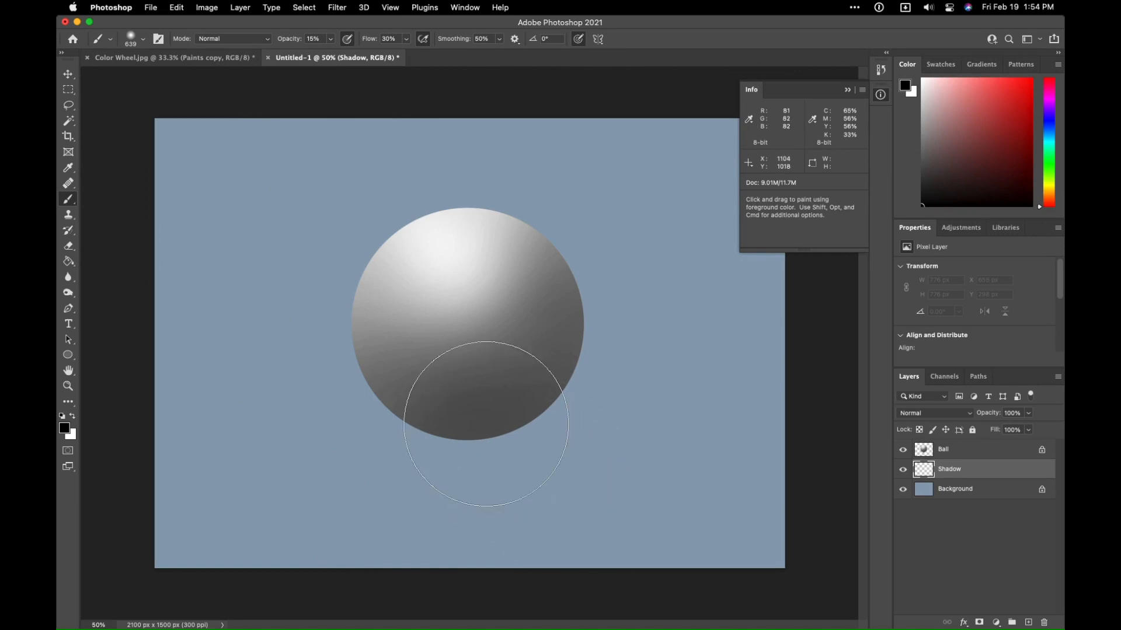
Step: Paint a soft black cast shadow under the ball, extending to its right, with the brush reduced to 381 px
left_click_drag(465, 410, 466, 432)
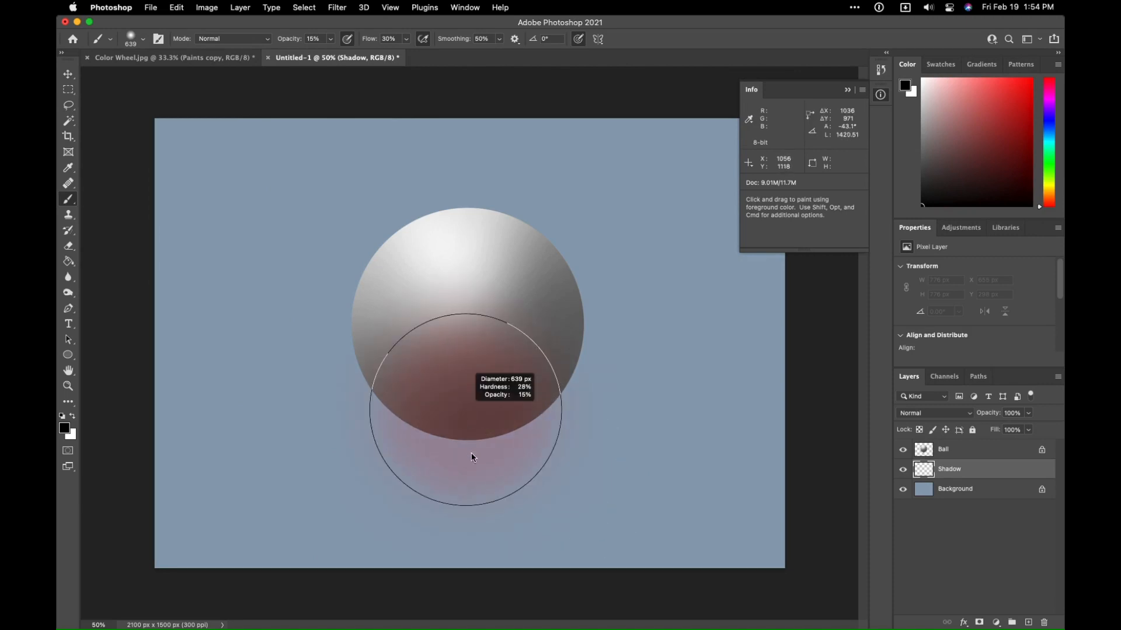
mouse_move(454, 348)
left_mouse_down()
mouse_move(387, 367)
mouse_move(408, 369)
mouse_move(459, 436)
mouse_move(743, 434)
mouse_move(457, 446)
mouse_move(498, 443)
mouse_move(441, 438)
mouse_move(546, 440)
mouse_move(425, 437)
mouse_move(736, 456)
mouse_move(442, 451)
mouse_move(750, 438)
mouse_move(515, 444)
mouse_move(419, 433)
mouse_move(475, 418)
mouse_move(454, 409)
mouse_move(473, 408)
mouse_move(520, 409)
mouse_move(438, 415)
mouse_move(539, 415)
mouse_move(559, 421)
mouse_move(541, 426)
mouse_move(557, 433)
mouse_move(573, 431)
mouse_move(431, 427)
mouse_move(471, 448)
mouse_move(477, 350)
left_mouse_up()
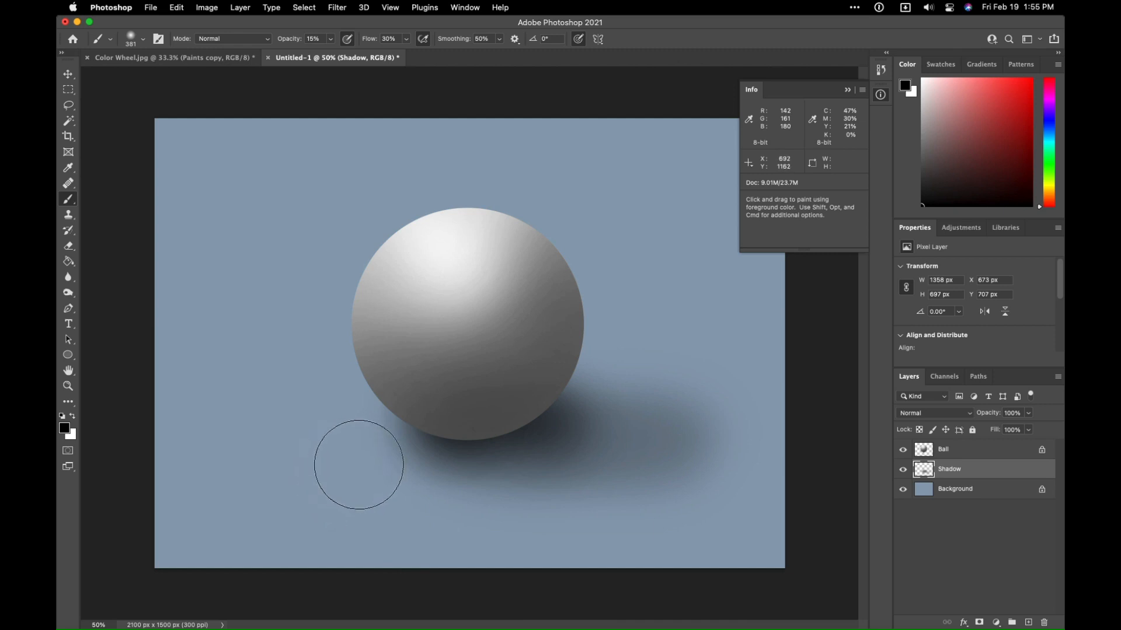
Step: On the Ball layer, tint the ball's lower-left edge with blue-grey sampled from the adjacent shadow, lowering the brush opacity to 9%
left_click(944, 452)
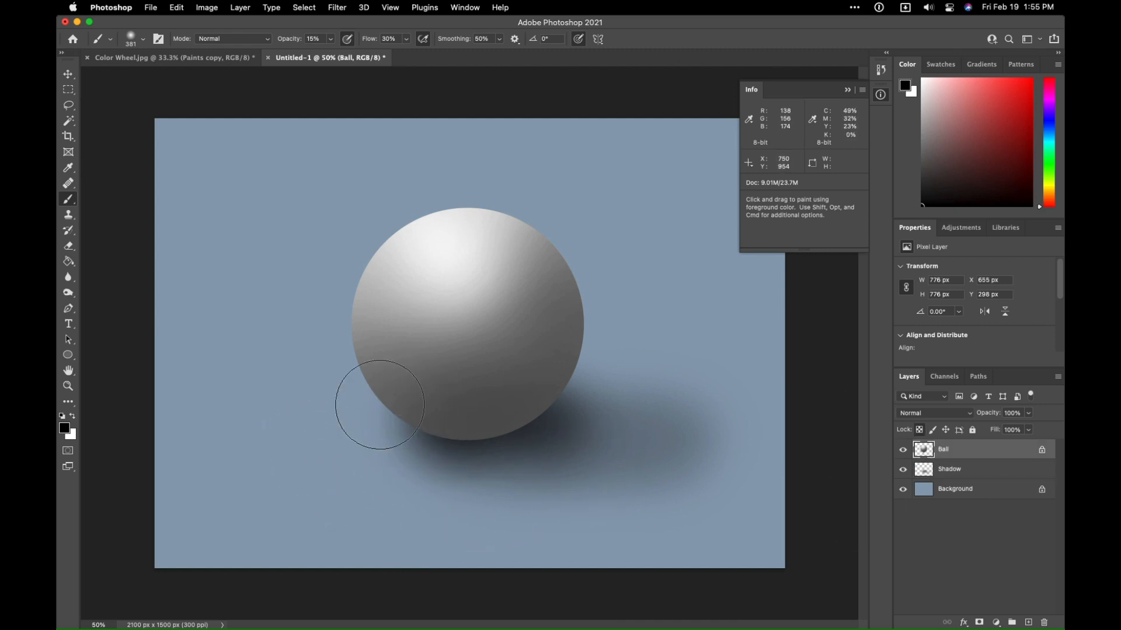
mouse_move(380, 405)
left_mouse_down()
mouse_move(420, 407)
mouse_move(400, 400)
mouse_move(409, 407)
left_mouse_up()
key("alt")
left_click_drag(402, 432, 408, 427)
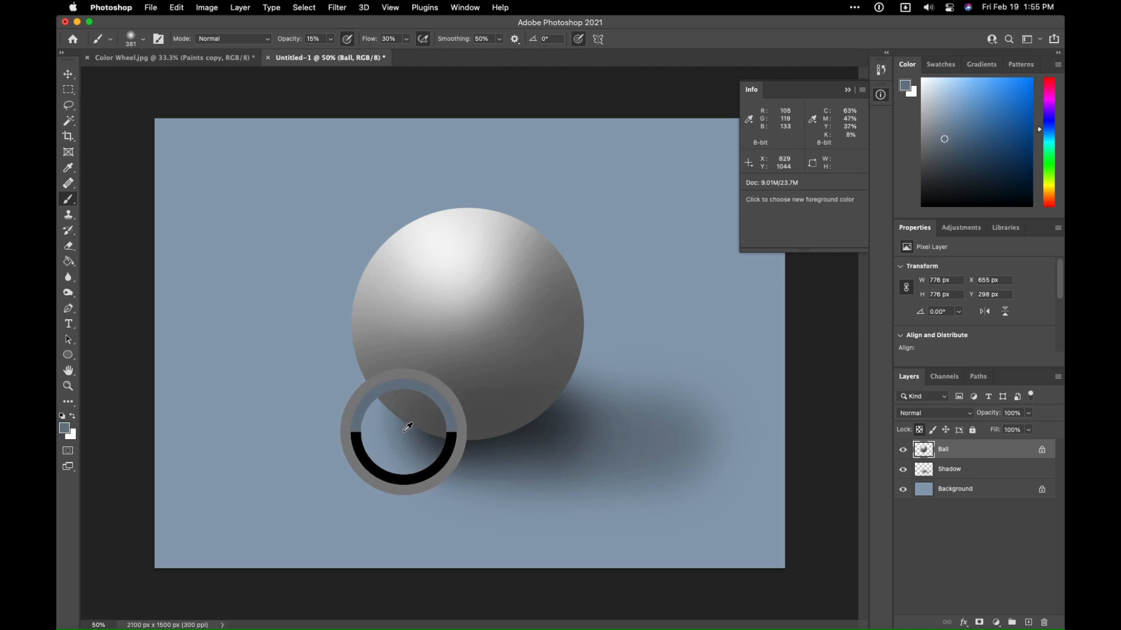
left_click_drag(408, 427, 408, 426)
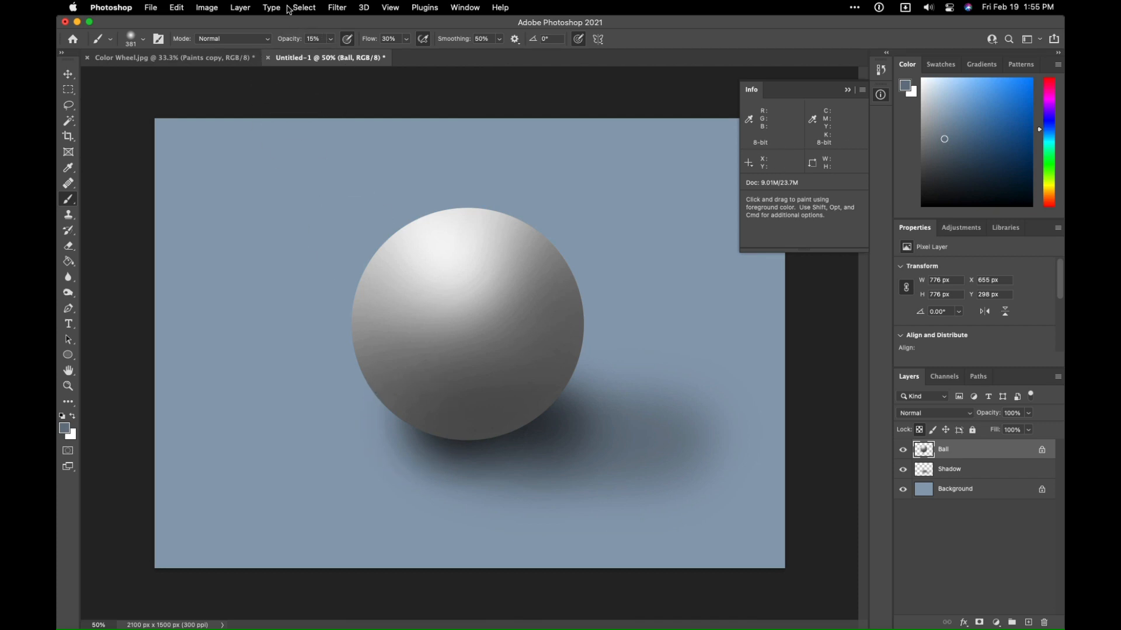
left_click(330, 40)
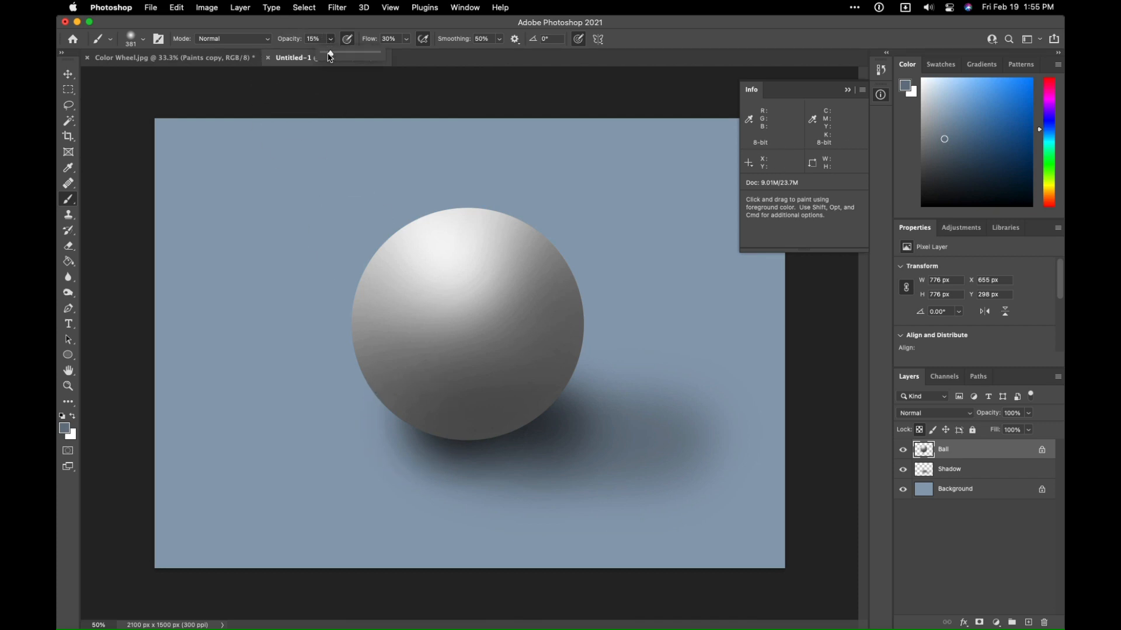
left_click(385, 423)
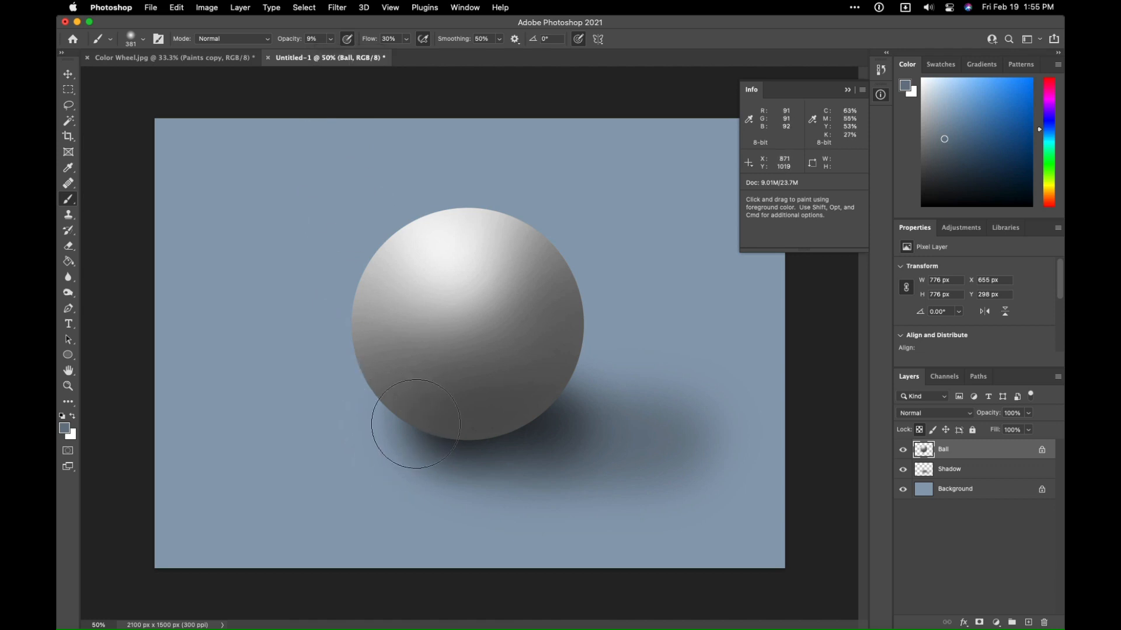
mouse_move(429, 421)
left_mouse_down()
mouse_move(387, 433)
mouse_move(354, 408)
mouse_move(450, 421)
mouse_move(408, 421)
mouse_move(387, 401)
left_mouse_up()
Step: Paint reflected light along the ball's lower-left edge in the sampled background blue, and check it by temporarily hiding the Background layer
left_click(358, 450, "alt")
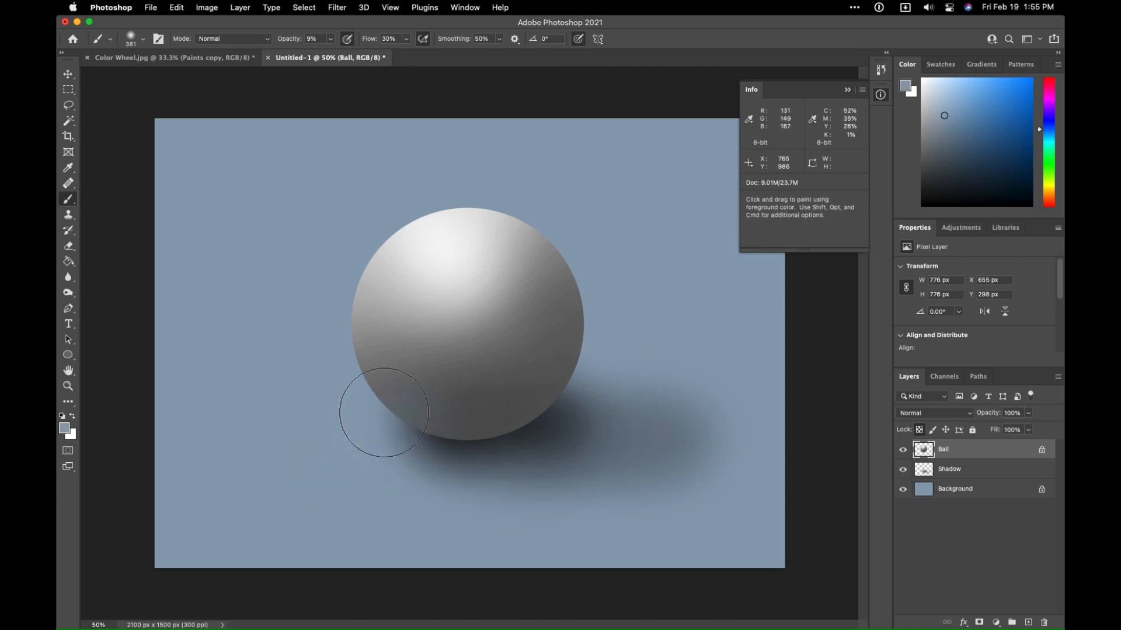
mouse_move(393, 404)
left_mouse_down()
mouse_move(458, 424)
mouse_move(415, 434)
mouse_move(443, 438)
mouse_move(365, 412)
mouse_move(400, 409)
mouse_move(355, 401)
mouse_move(410, 407)
mouse_move(352, 413)
left_mouse_up()
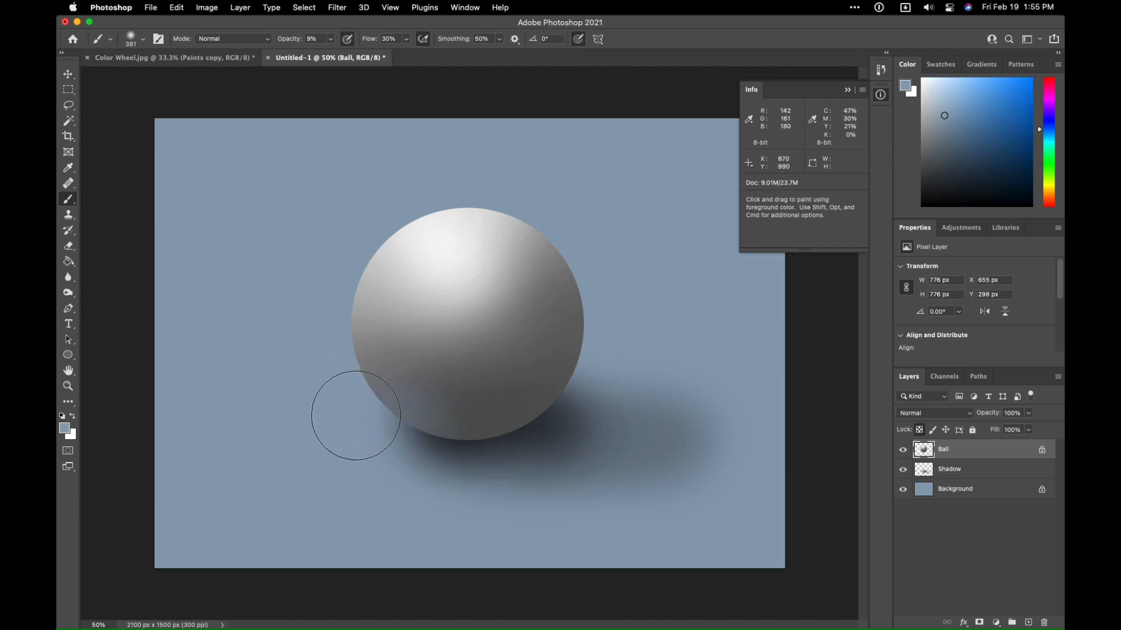
left_click_drag(516, 415, 380, 408)
mouse_move(220, 445)
left_mouse_down()
mouse_move(335, 451)
mouse_move(371, 427)
mouse_move(349, 393)
mouse_move(385, 409)
mouse_move(353, 388)
left_mouse_up()
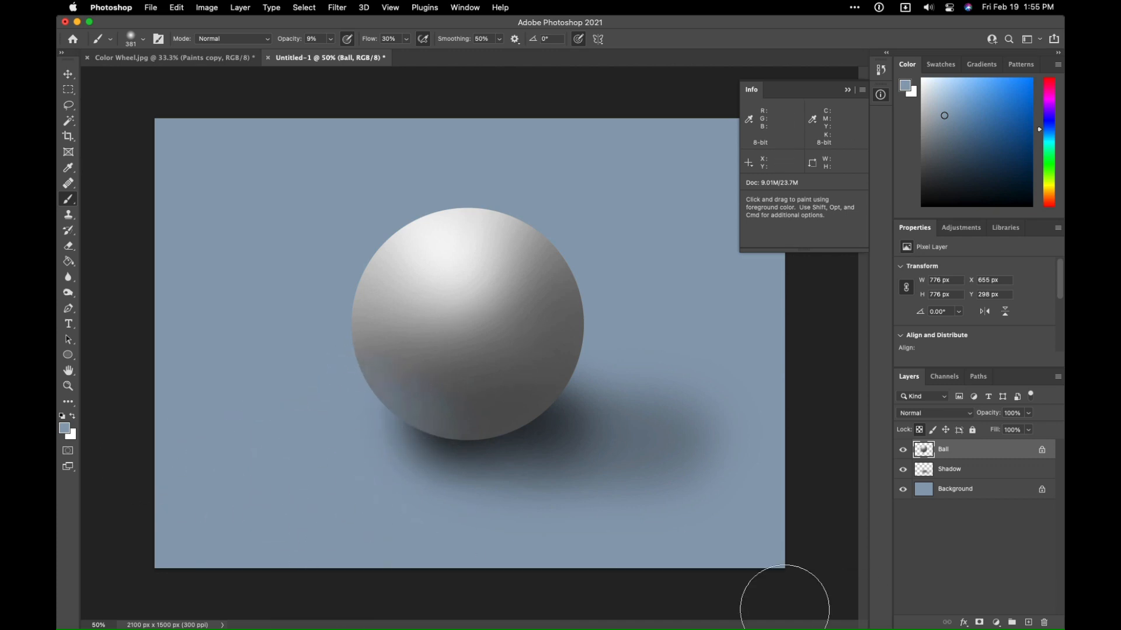
left_click(903, 490)
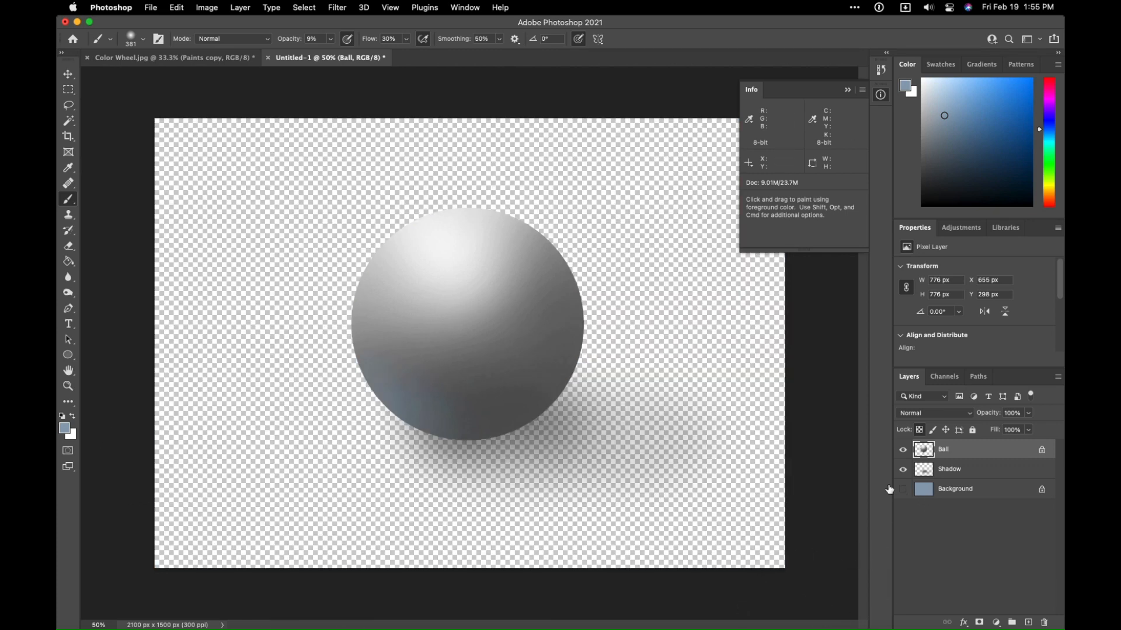
left_click(903, 490)
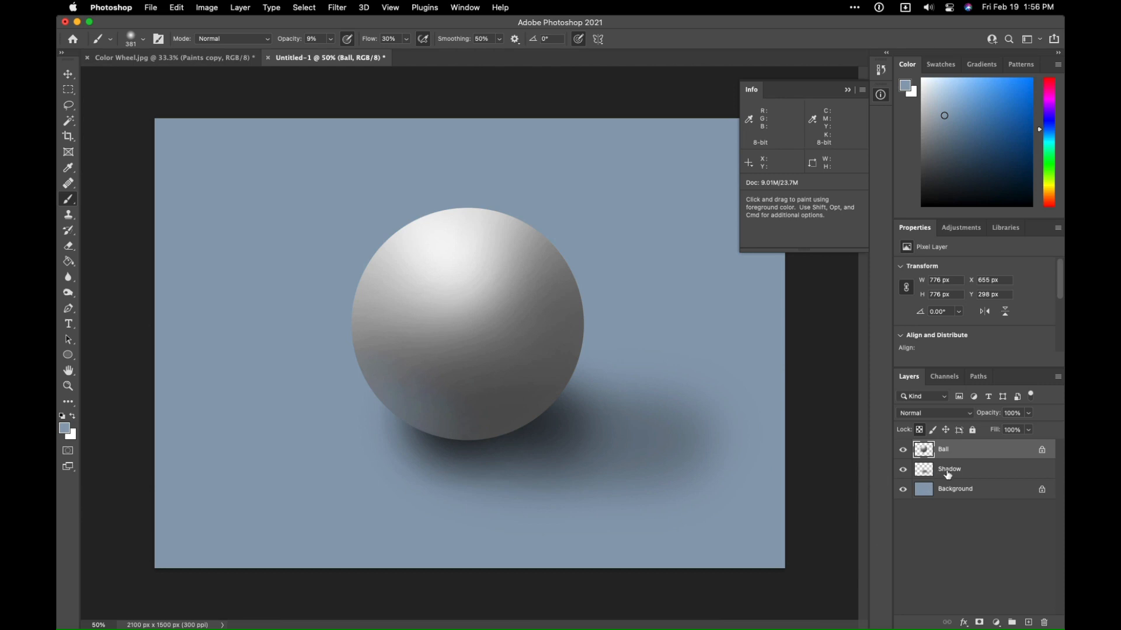
Step: Trim the left edge of the cast shadow on the Shadow layer with a soft 540 px eraser at 29% hardness
left_click(947, 474)
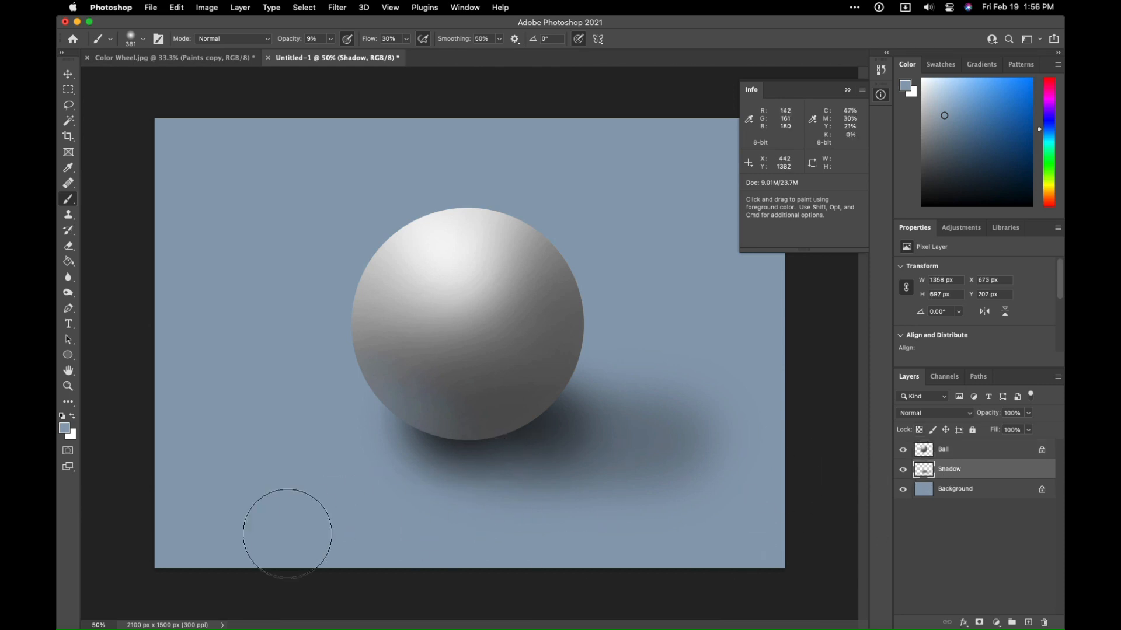
key("e")
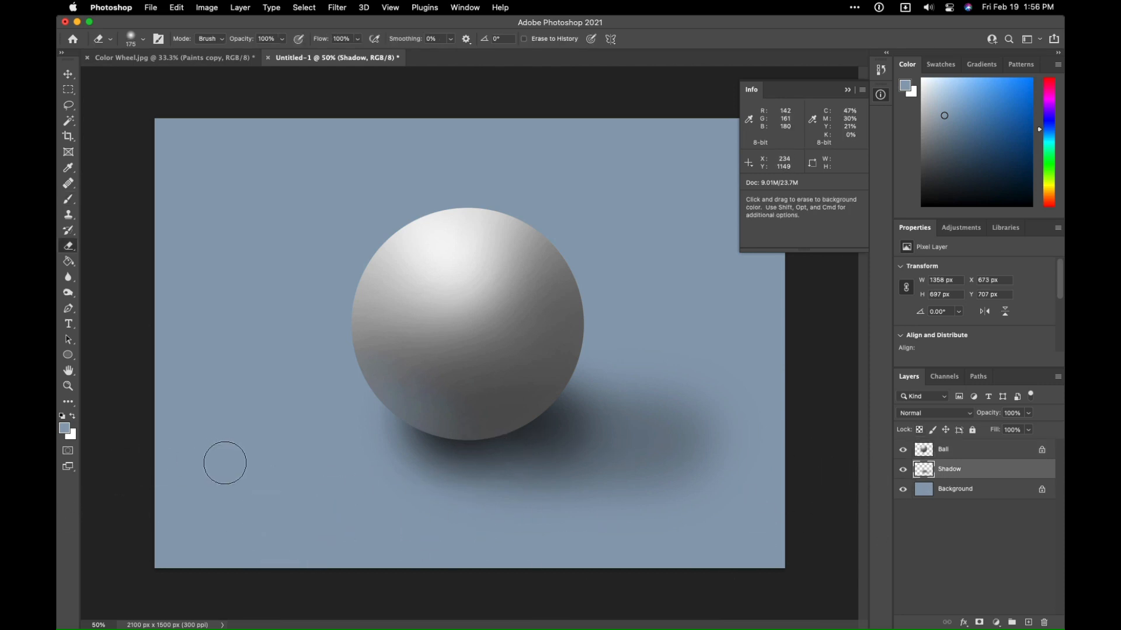
left_click_drag(224, 463, 217, 466)
mouse_move(158, 413)
left_mouse_down()
mouse_move(120, 458)
mouse_move(170, 457)
mouse_move(193, 500)
mouse_move(205, 404)
mouse_move(201, 420)
mouse_move(193, 387)
mouse_move(165, 406)
left_mouse_up()
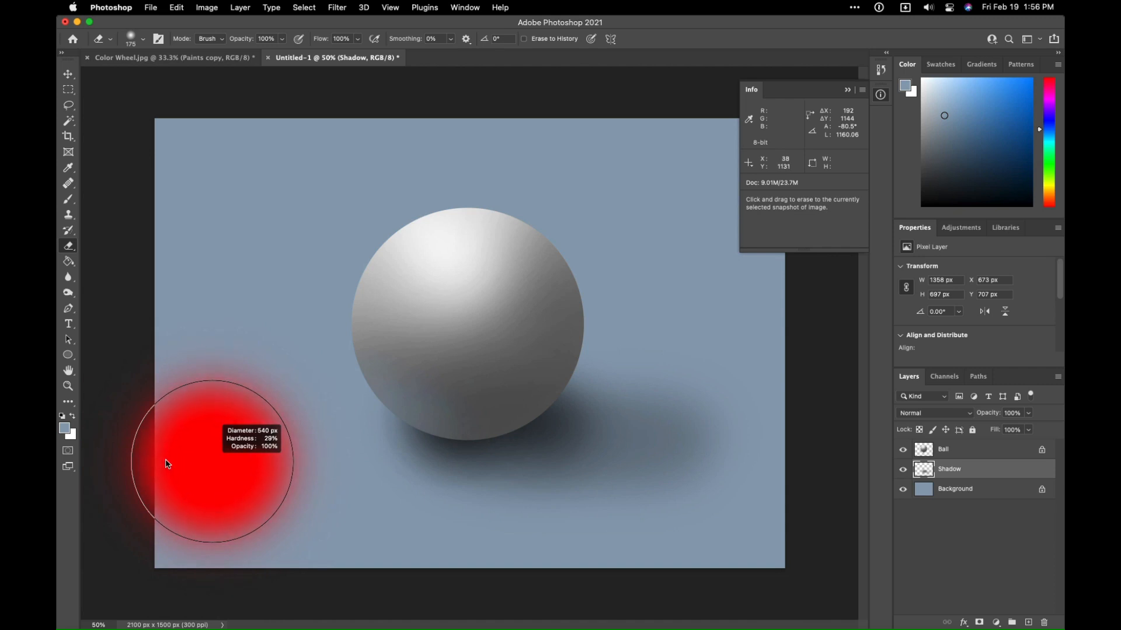
left_click_drag(168, 477, 233, 478)
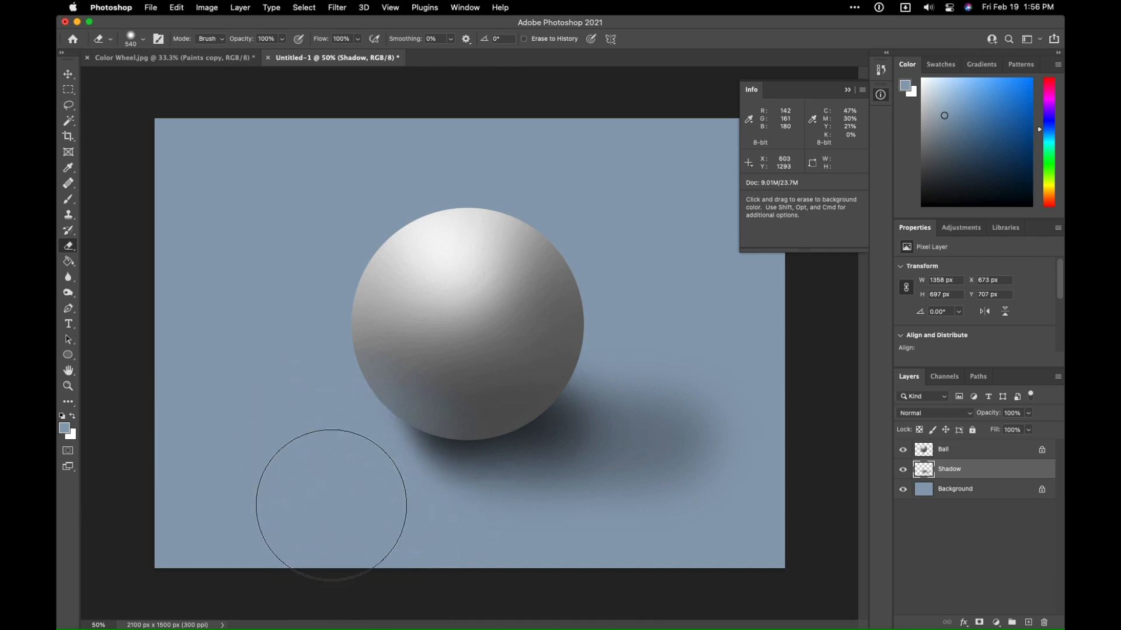
mouse_move(486, 576)
left_mouse_down()
mouse_move(661, 607)
mouse_move(839, 613)
mouse_move(841, 573)
left_mouse_up()
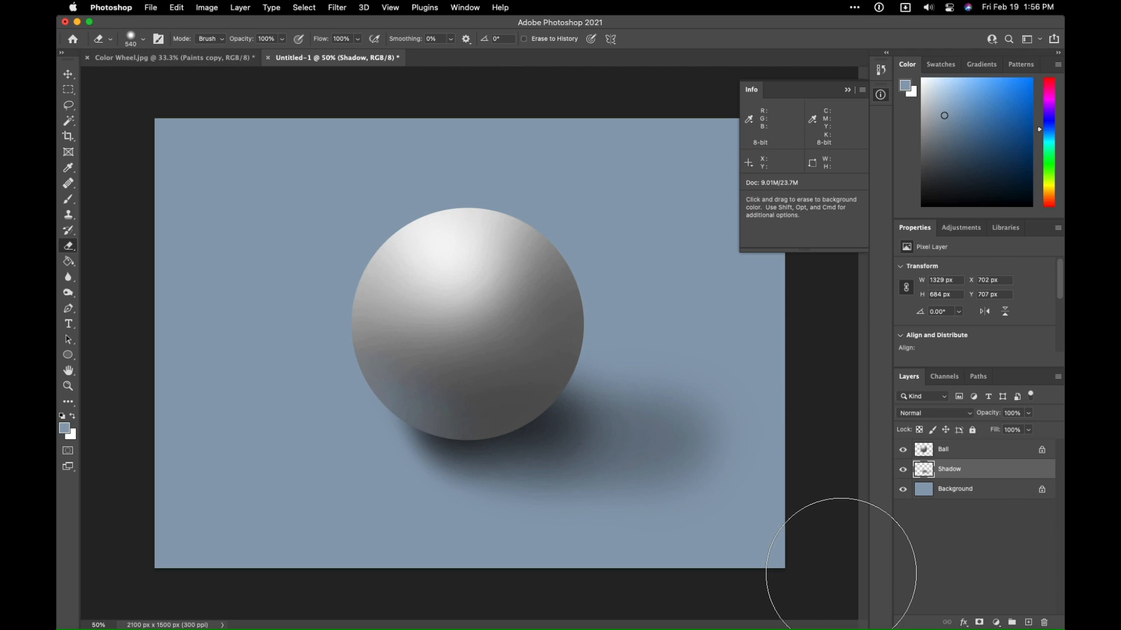